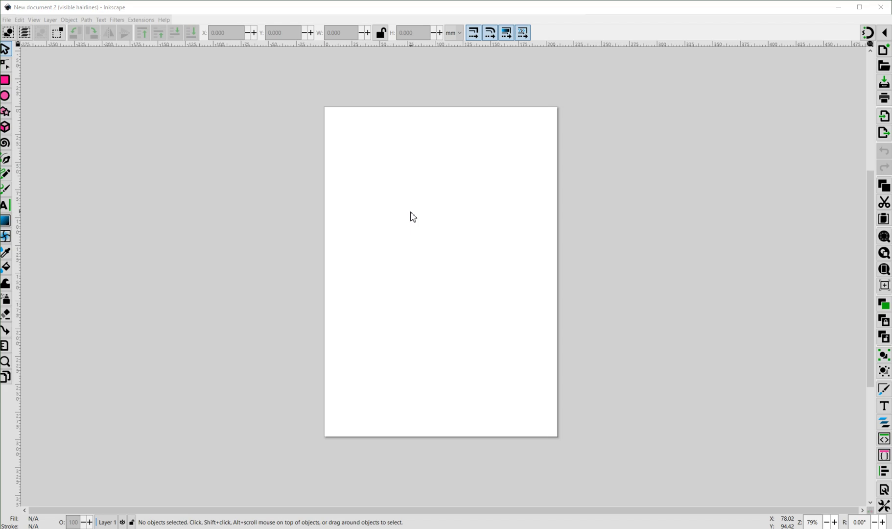
Step: Set the document's page size to 24 in wide by 12 in high
click(7, 20)
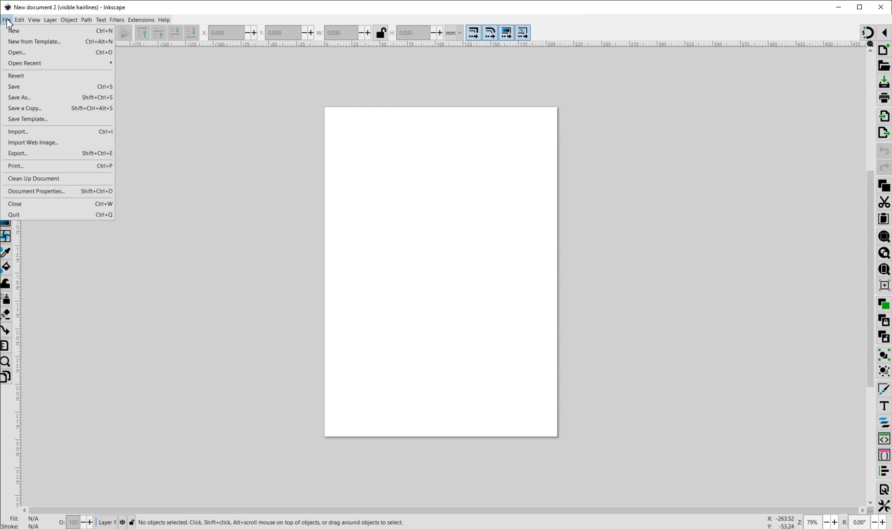
click(57, 192)
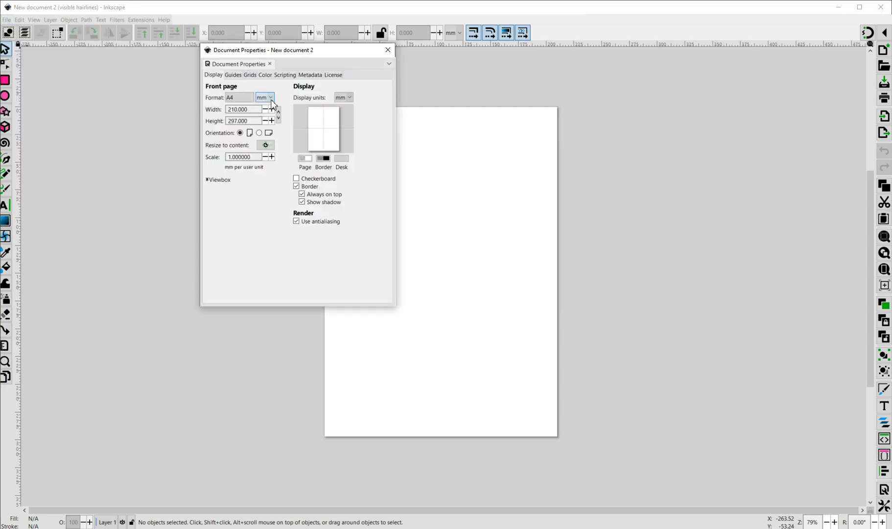
click(271, 101)
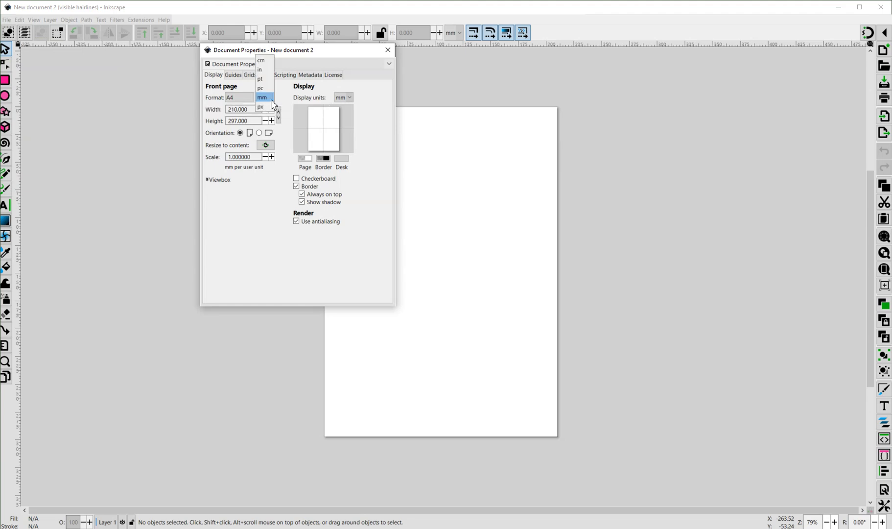
click(264, 62)
double_click(232, 109)
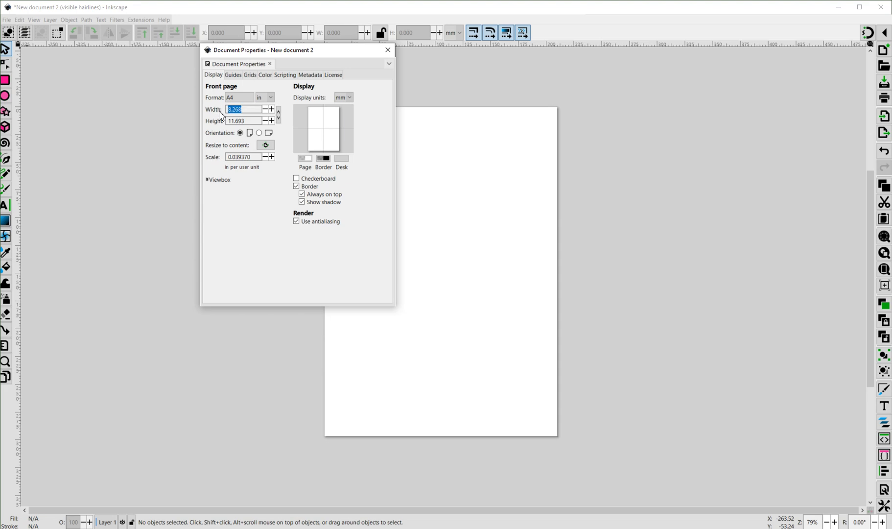
text(24)
double_click(236, 120)
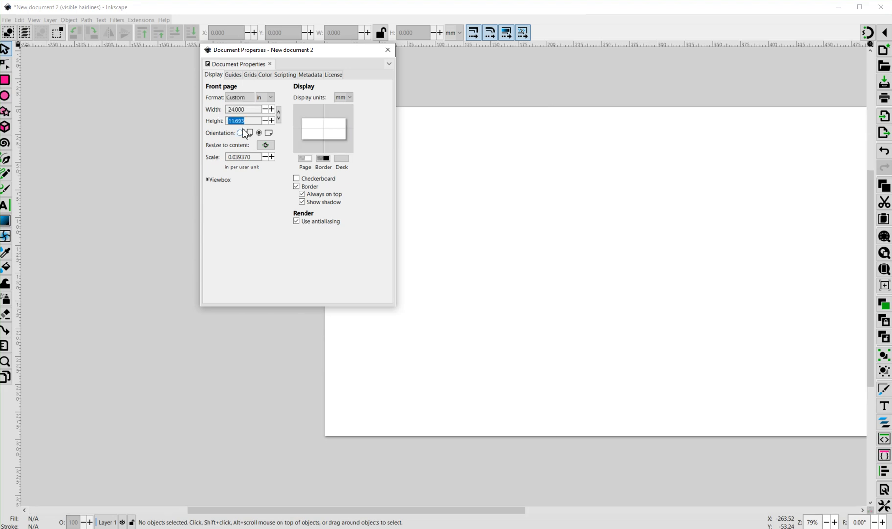
text(12)
key(shift+Tab)
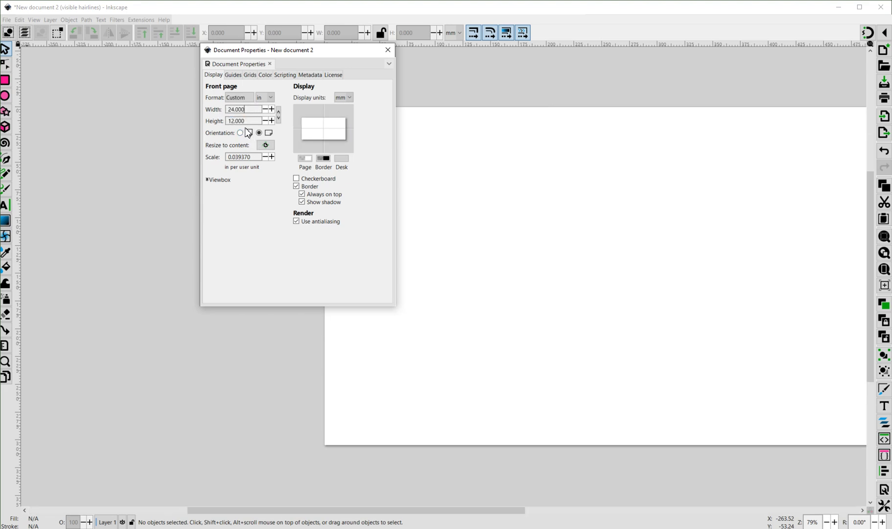
Step: Set the document's display units to inches and close the document properties
click(351, 99)
click(341, 76)
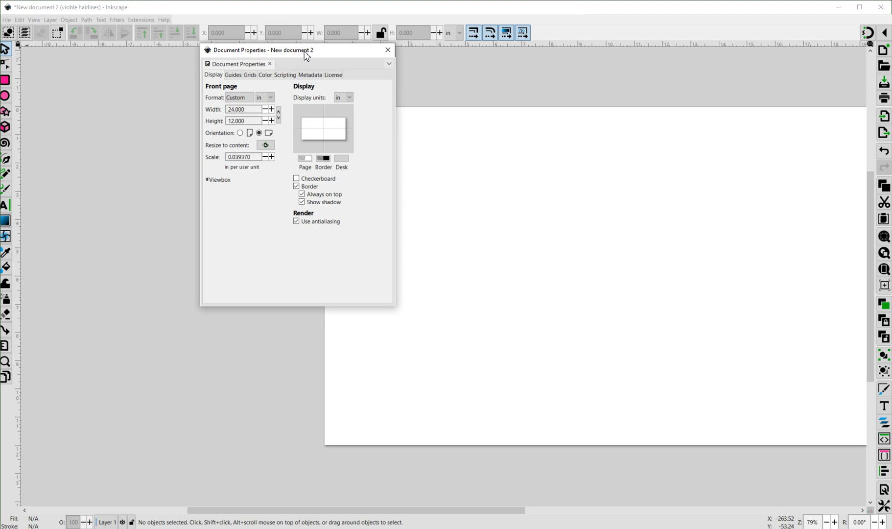
drag(306, 55, 240, 108)
click(320, 103)
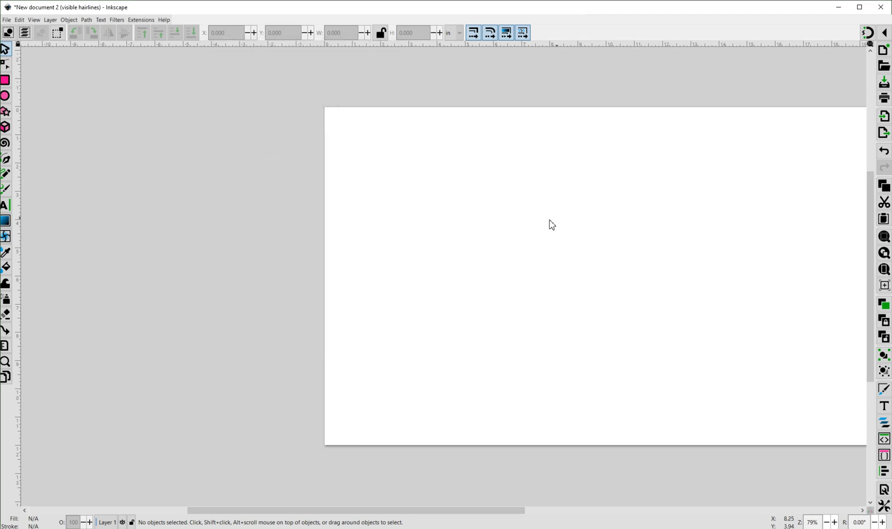
Step: Look over the resized page from edge to edge at different zoom levels
drag(552, 224, 323, 220)
scroll(386, 282, up, 3)
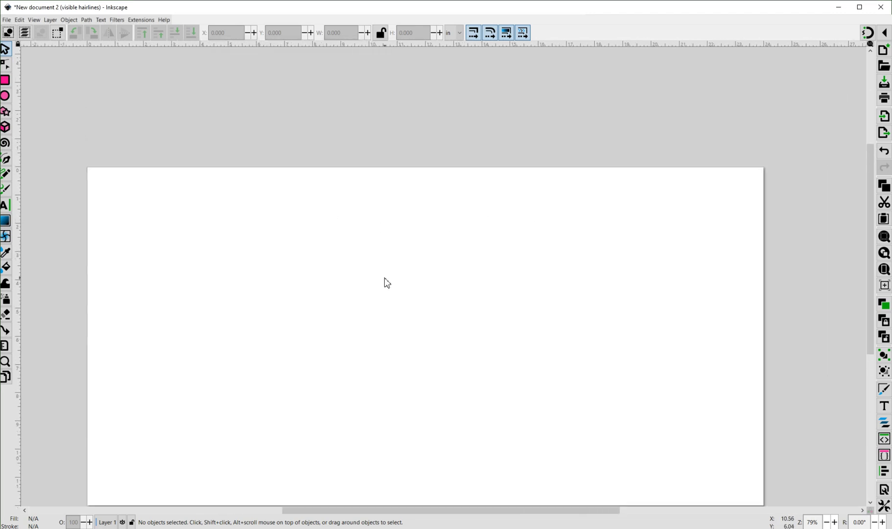
scroll(387, 282, down, 3)
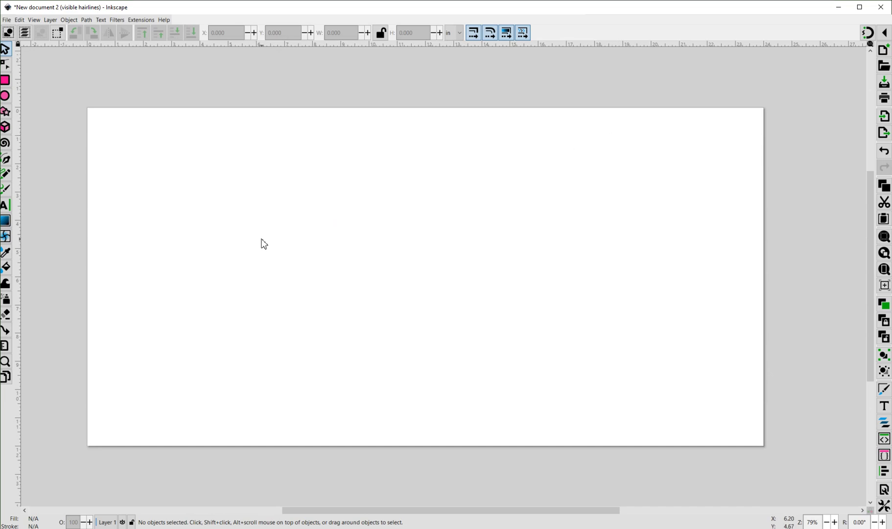
scroll(305, 247, down, 9)
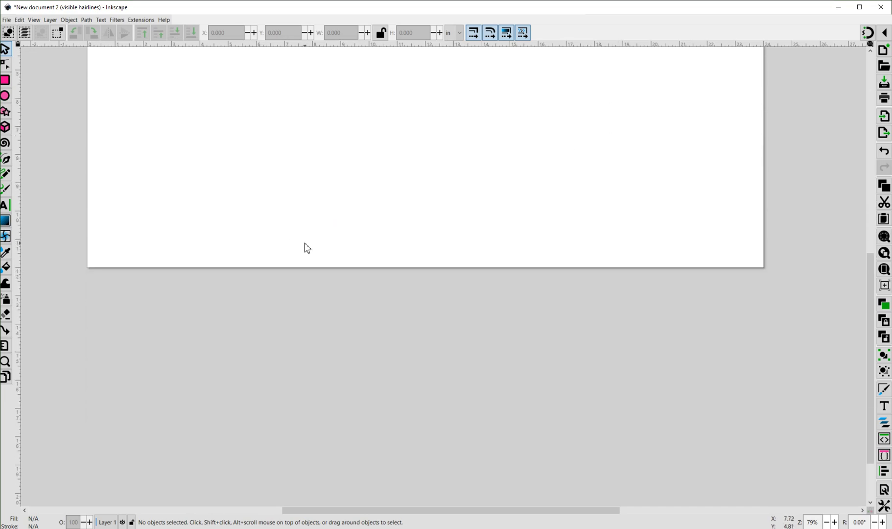
scroll(305, 247, up, 9)
scroll(307, 249, up, 7)
scroll(307, 249, down, 3)
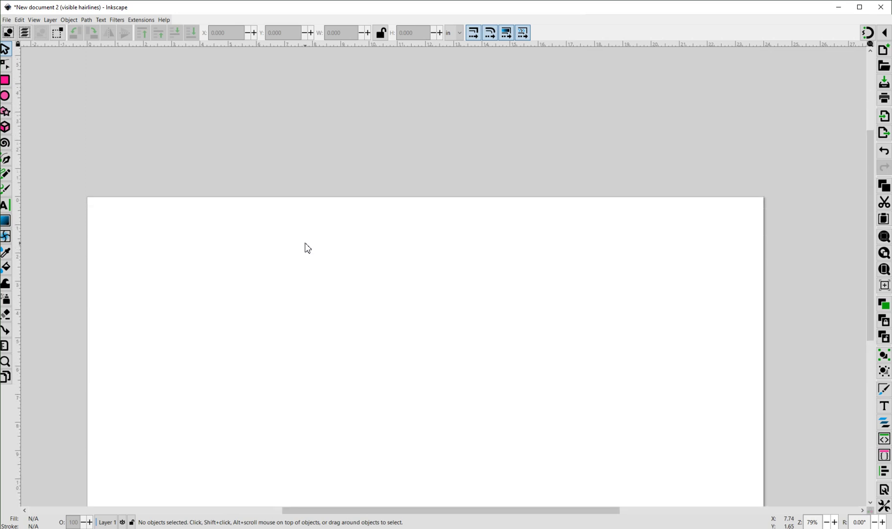
ctrl+scroll(308, 248, down, 5)
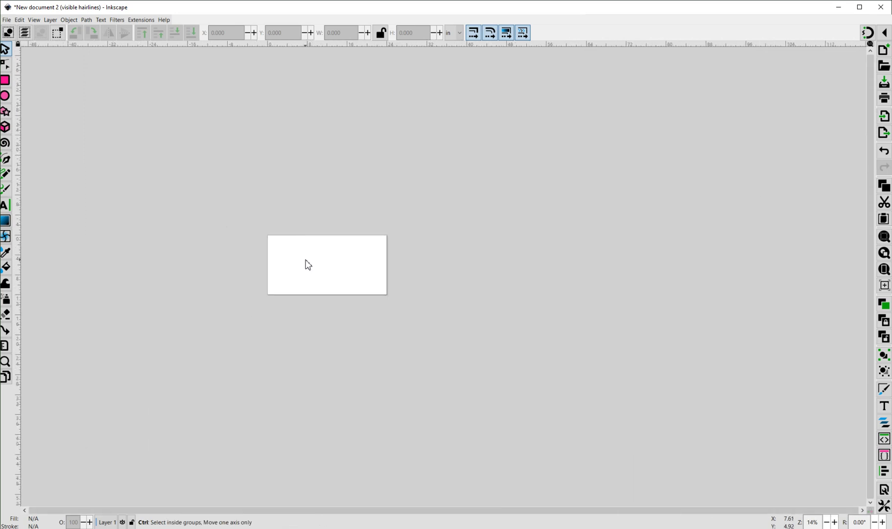
ctrl+scroll(307, 260, up, 4)
ctrl+scroll(308, 264, up, 2)
ctrl+scroll(308, 264, down, 3)
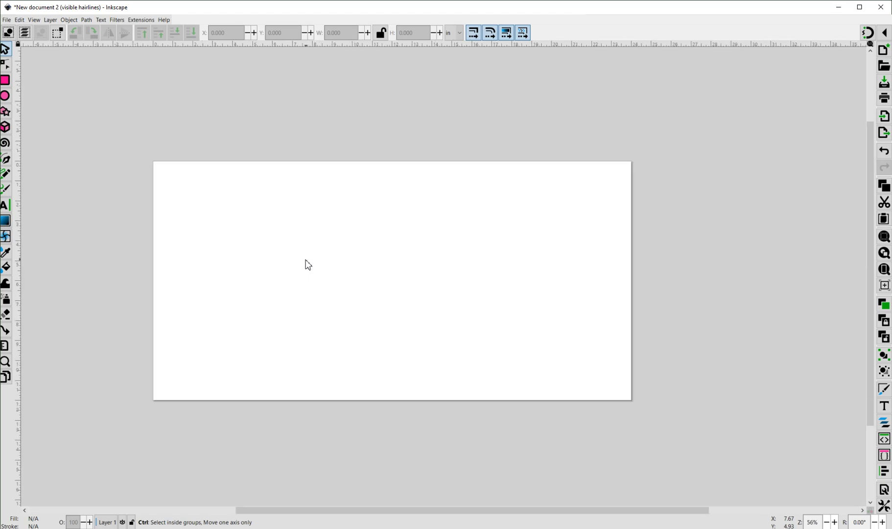
ctrl+scroll(307, 264, up, 2)
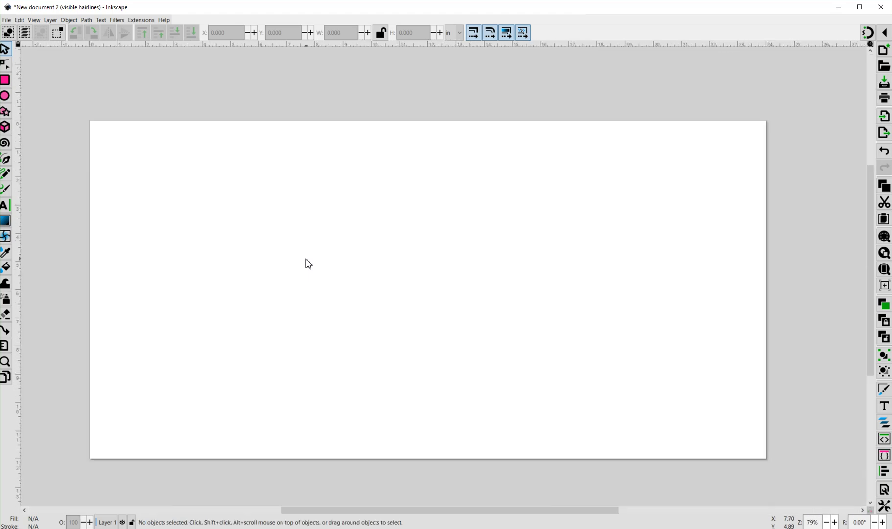
shift+scroll(316, 255, right, 3)
shift+scroll(315, 254, left, 10)
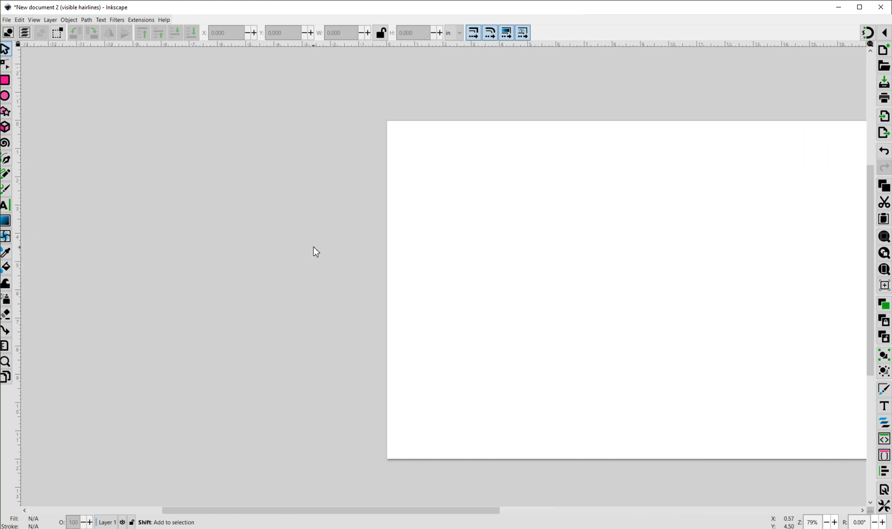
shift+scroll(314, 247, left, 1)
shift+scroll(313, 248, right, 6)
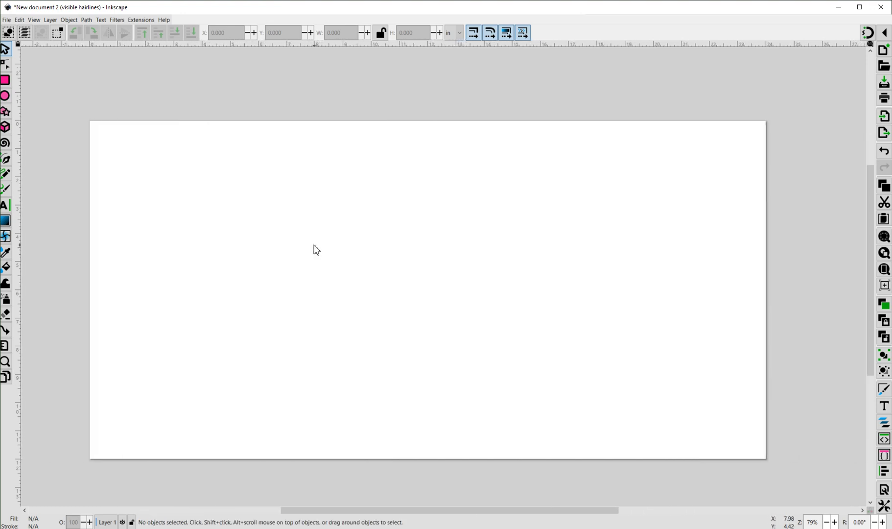
key(alt)
Step: Review the toolbox and control bar icon sizes in the interface preferences, and close the preferences
click(19, 20)
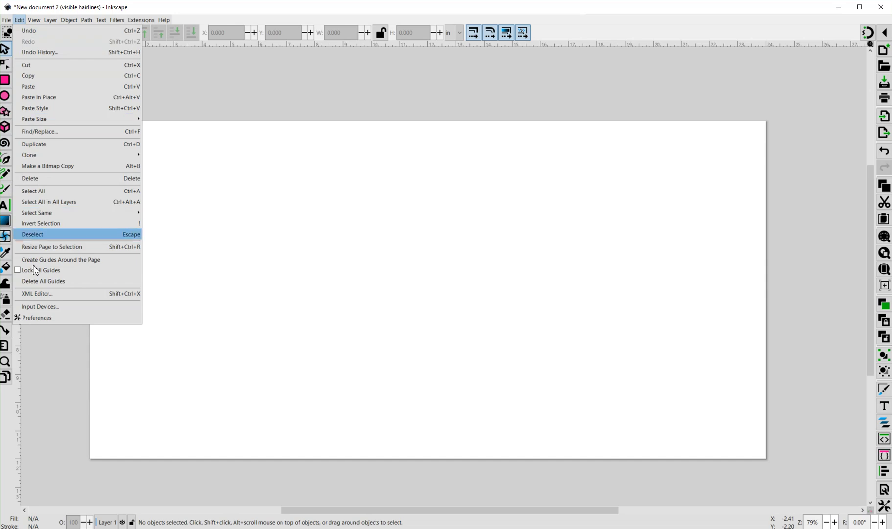
click(30, 319)
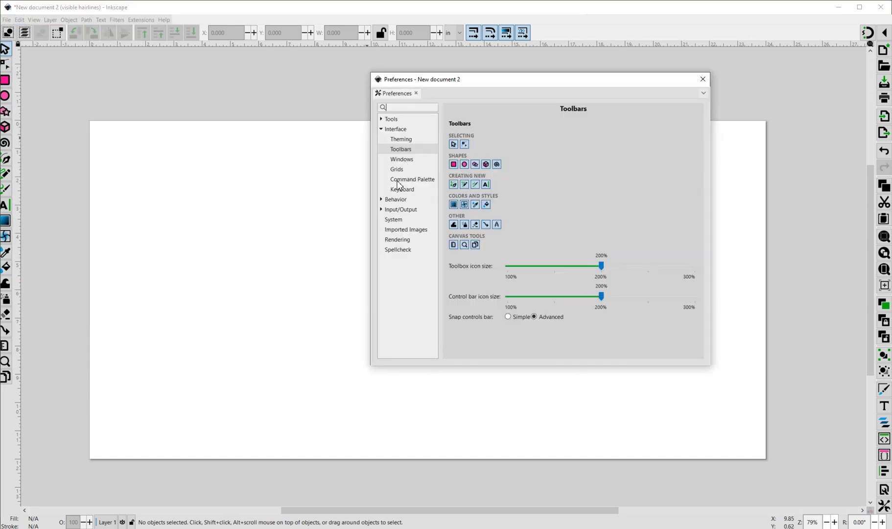
click(383, 130)
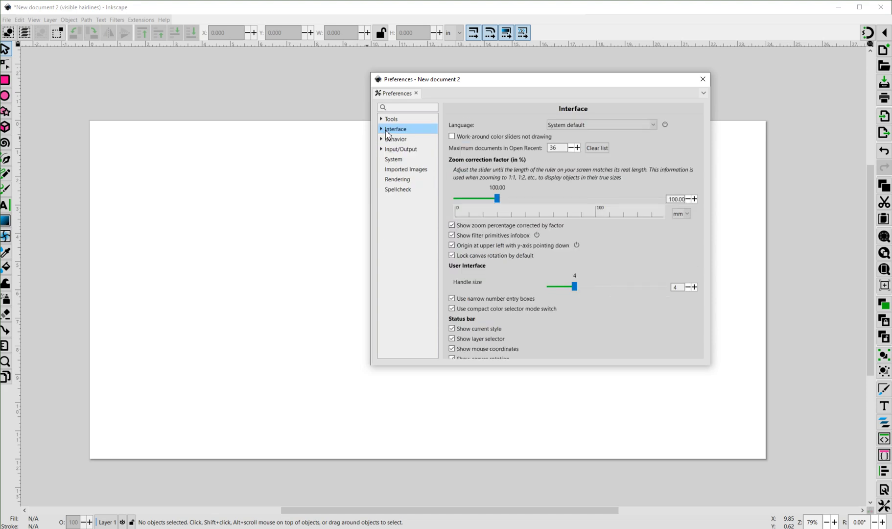
click(382, 130)
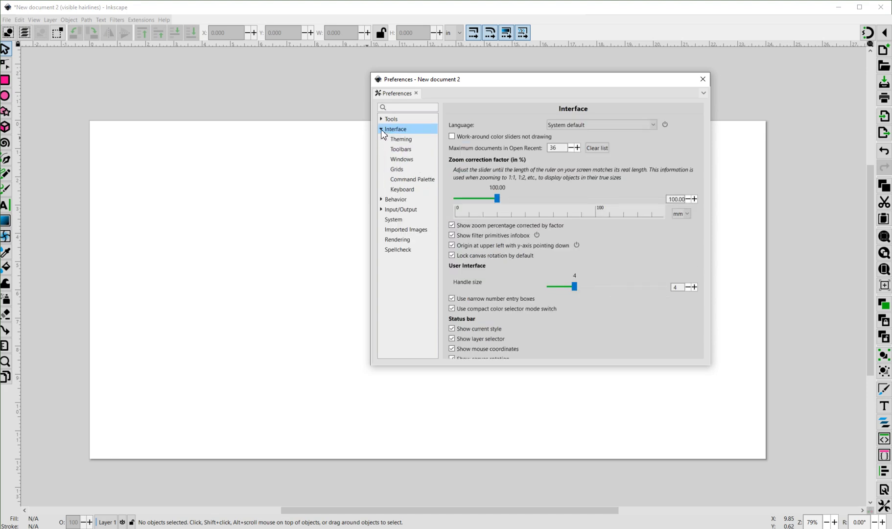
click(400, 149)
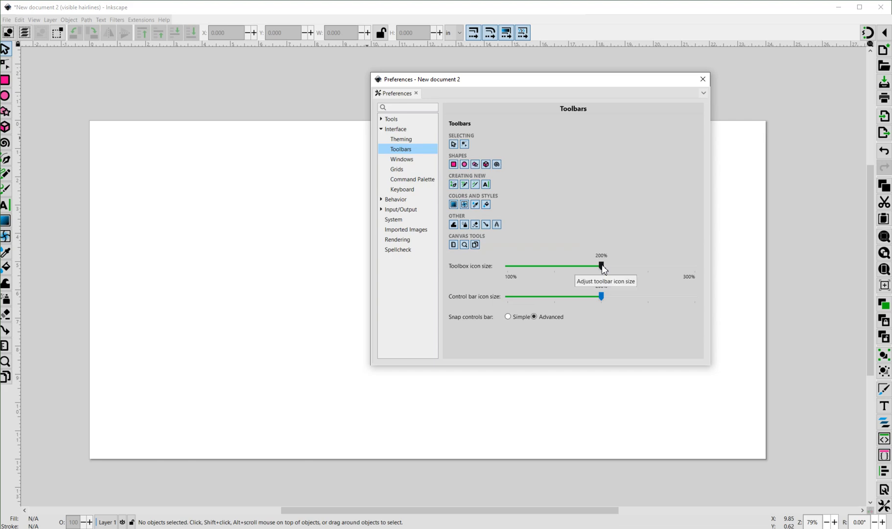
mouse_move(601, 264)
mouse_down()
mouse_move(512, 266)
mouse_move(600, 267)
mouse_up()
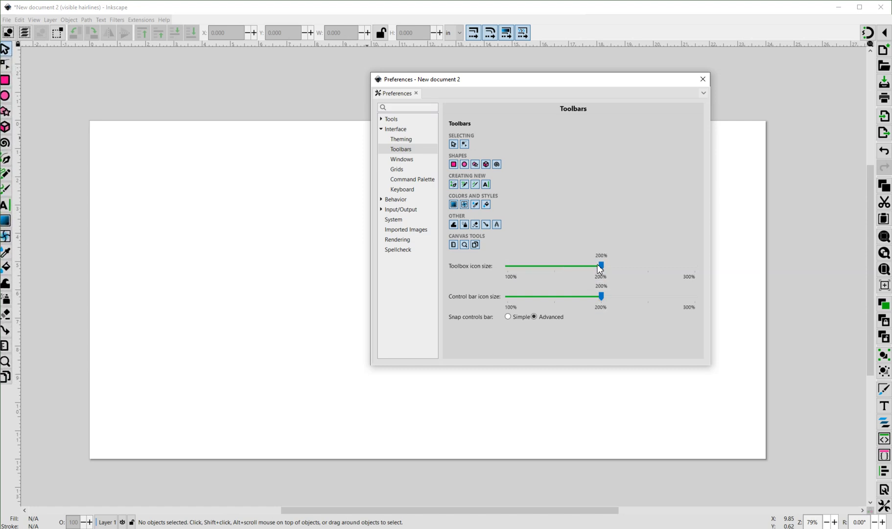
click(702, 80)
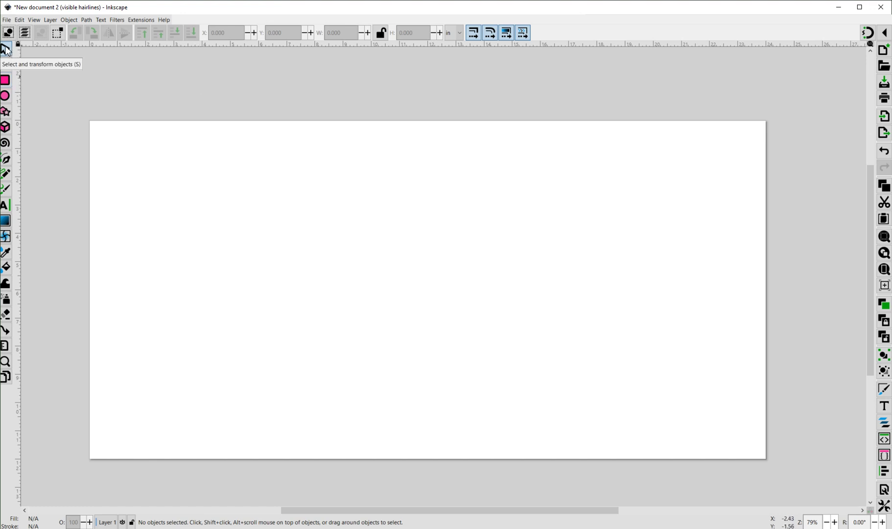
Step: Draw a rectangle about 9.25 in wide and 3.6 in high near the page's upper-left corner, and deselect it
click(6, 80)
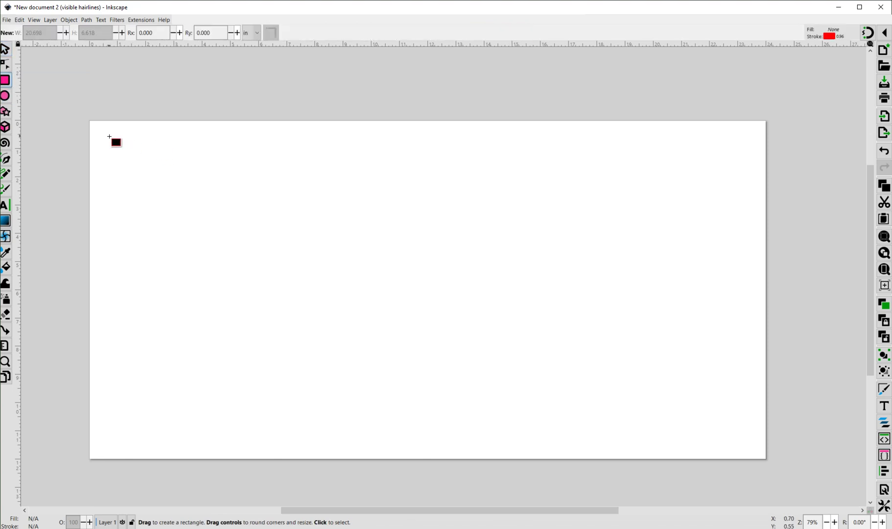
drag(109, 136, 370, 237)
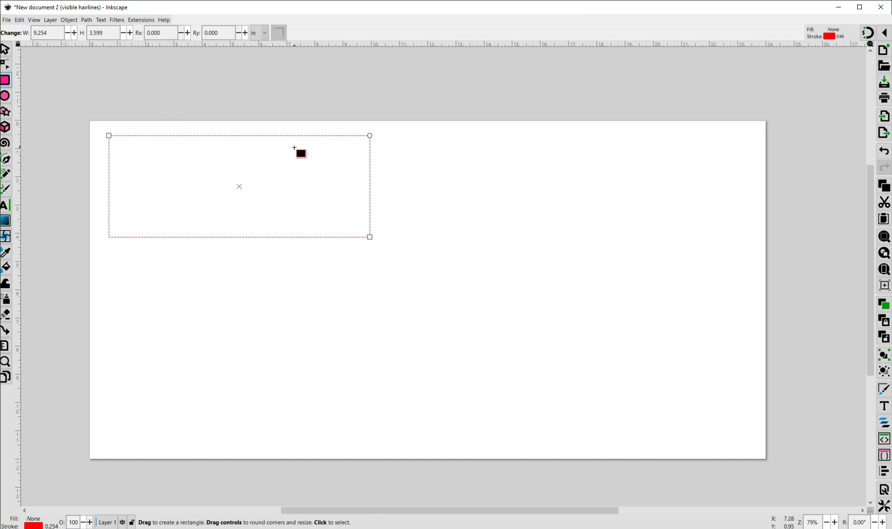
click(5, 50)
click(328, 294)
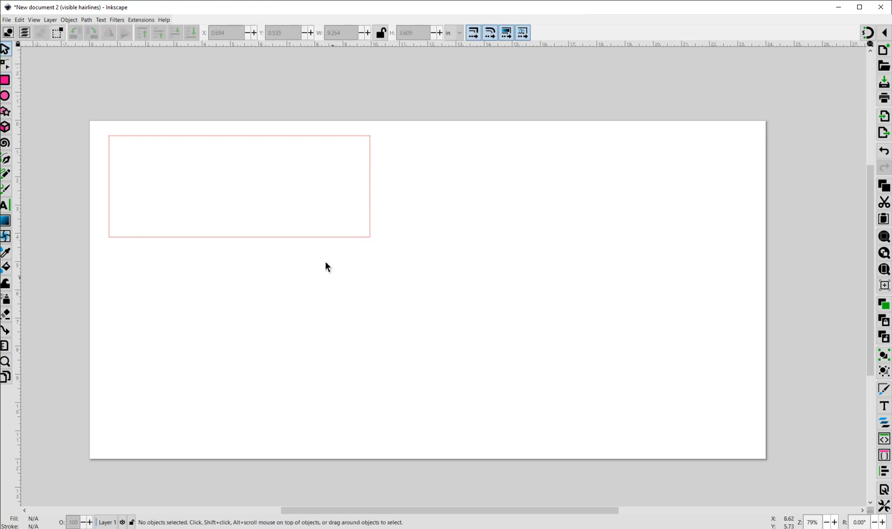
Step: Select the rectangle and set its width to 4 in and its height to 2.5 in
click(301, 238)
click(325, 310)
click(297, 238)
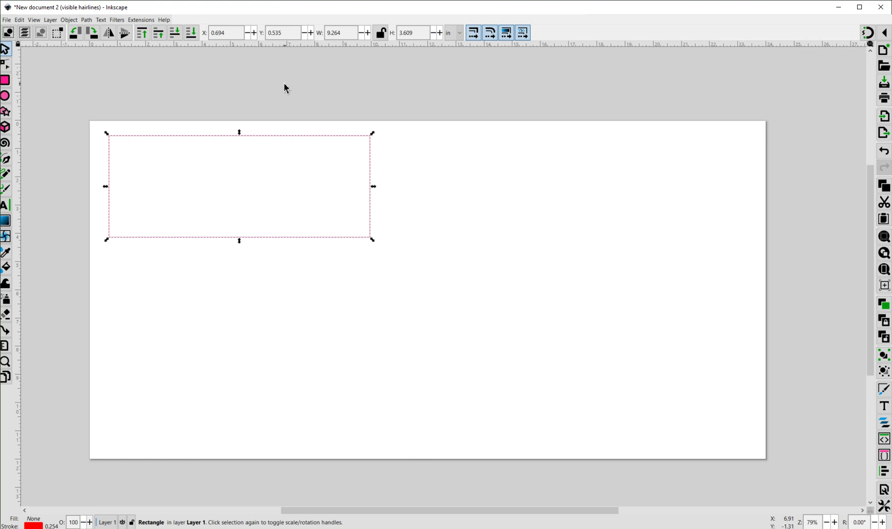
double_click(341, 33)
text(4)
key(Tab)
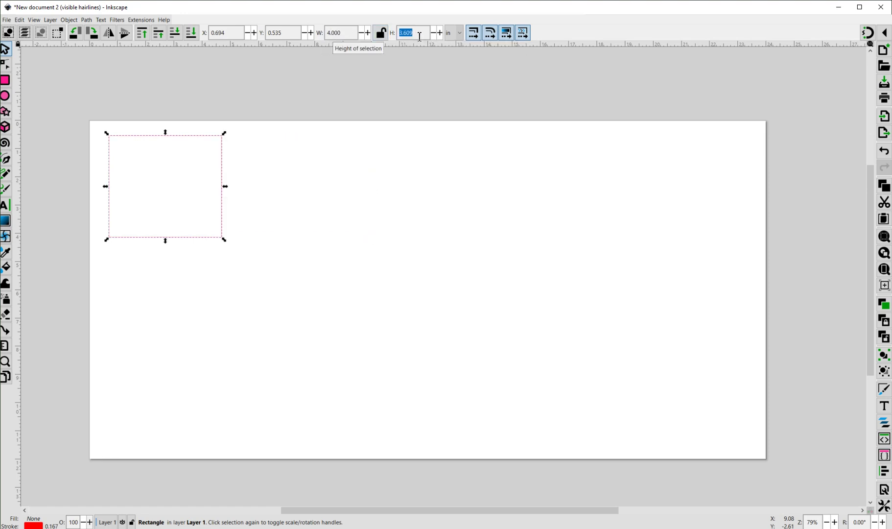
text(2.5)
key(Return)
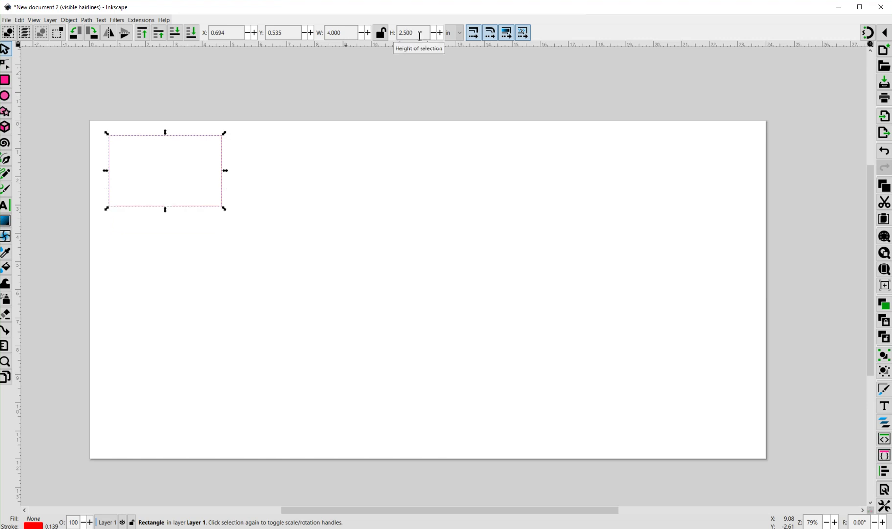
Step: Reselect the rectangle by its outline and open its Fill and Stroke settings
click(201, 218)
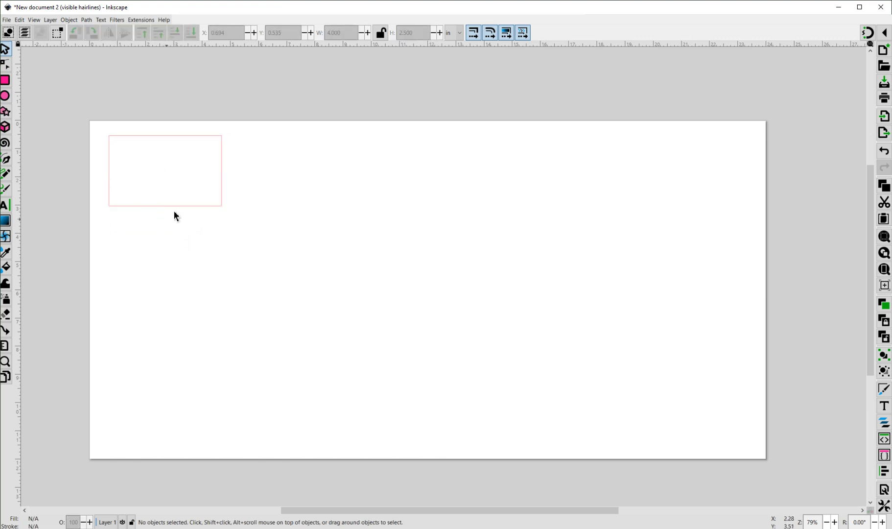
click(222, 170)
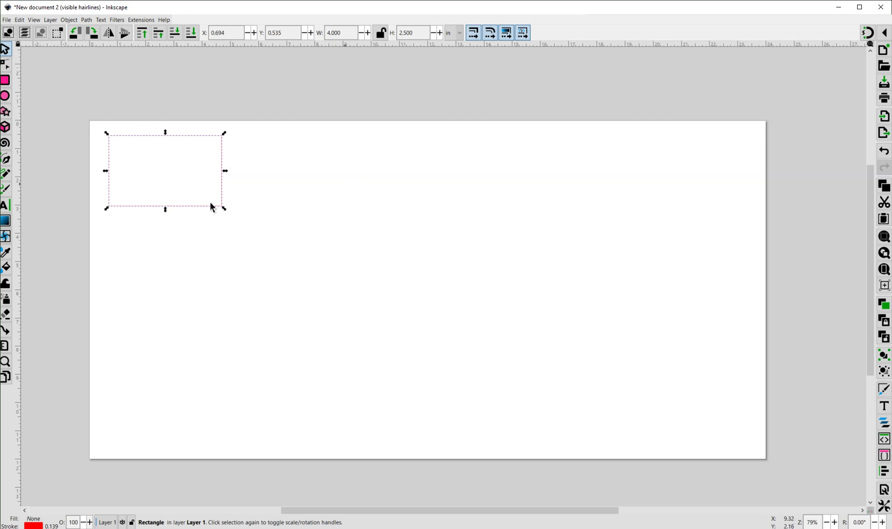
click(244, 187)
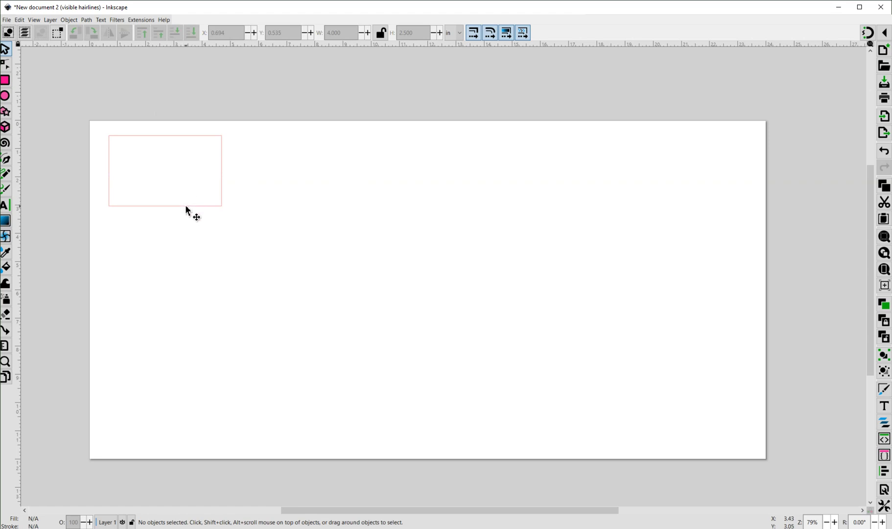
click(186, 206)
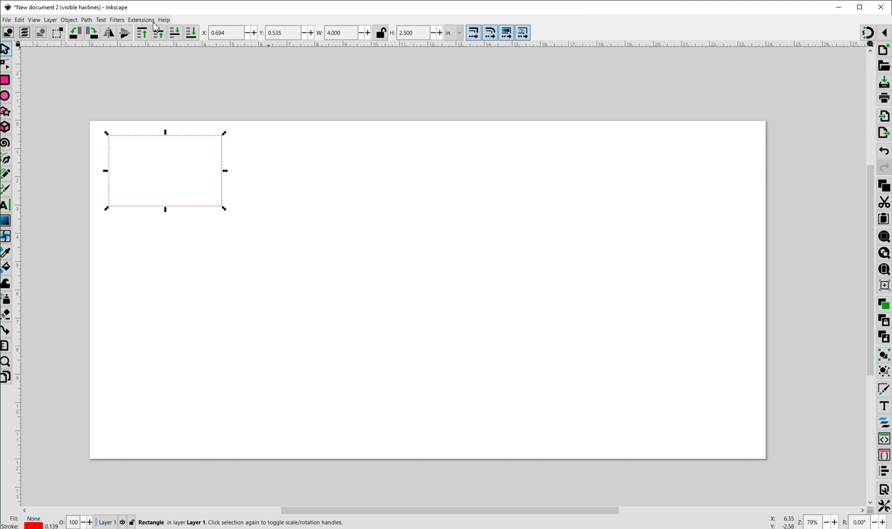
click(68, 20)
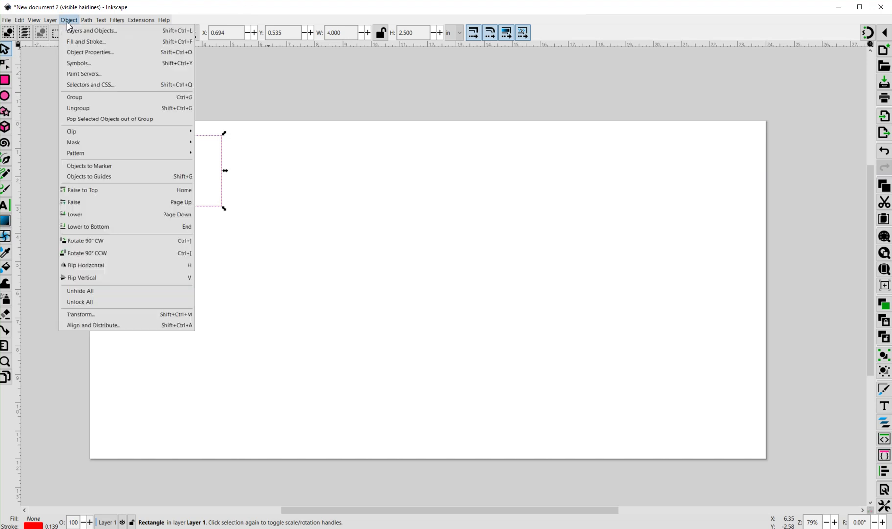
click(74, 43)
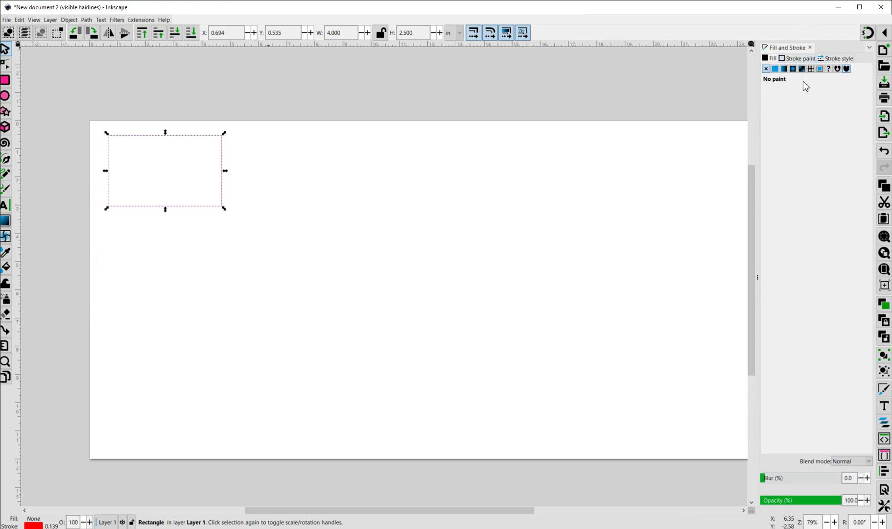
Step: Try a flat black RGB fill on the rectangle, and return the fill to no paint
click(775, 69)
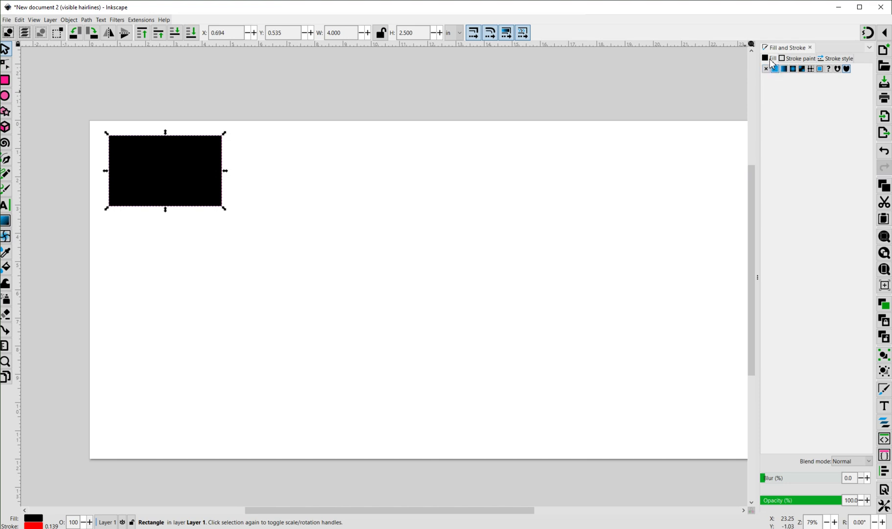
click(766, 69)
click(777, 70)
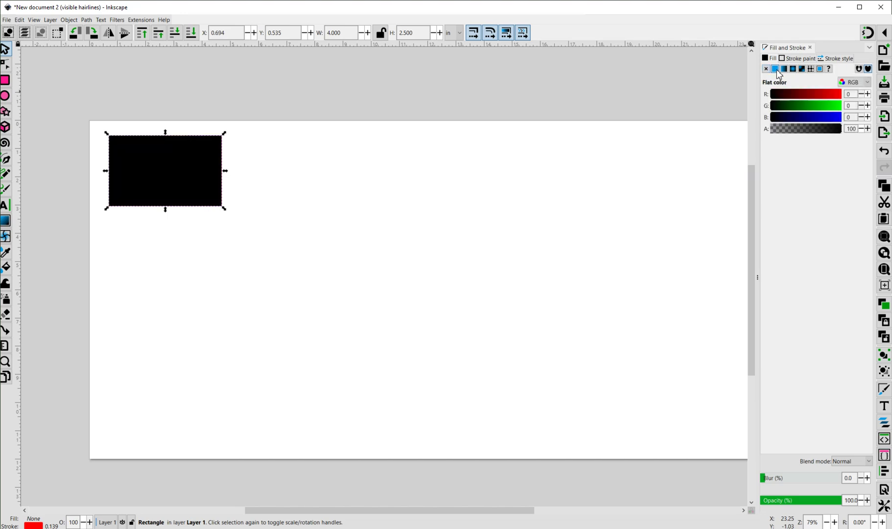
click(866, 82)
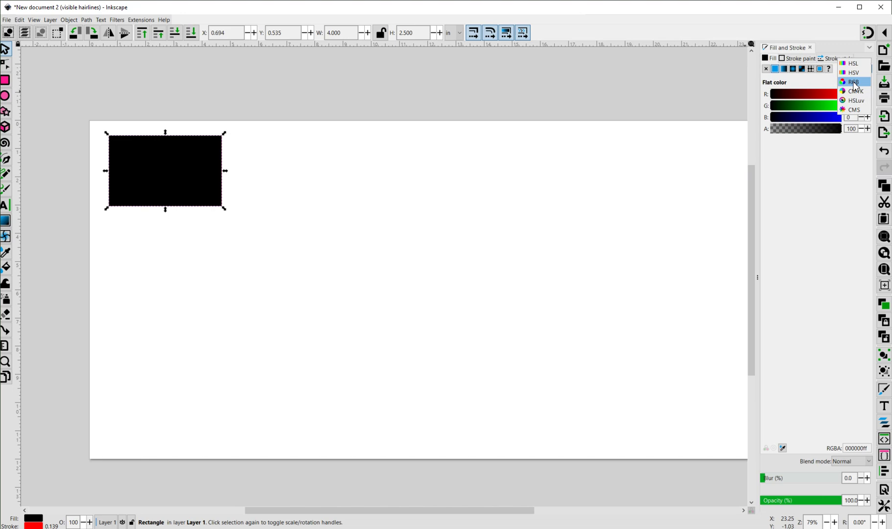
click(853, 82)
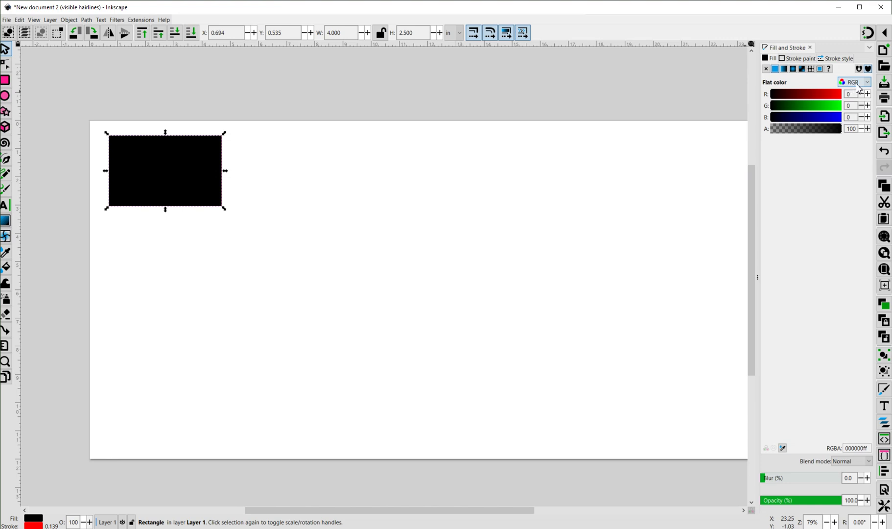
click(765, 69)
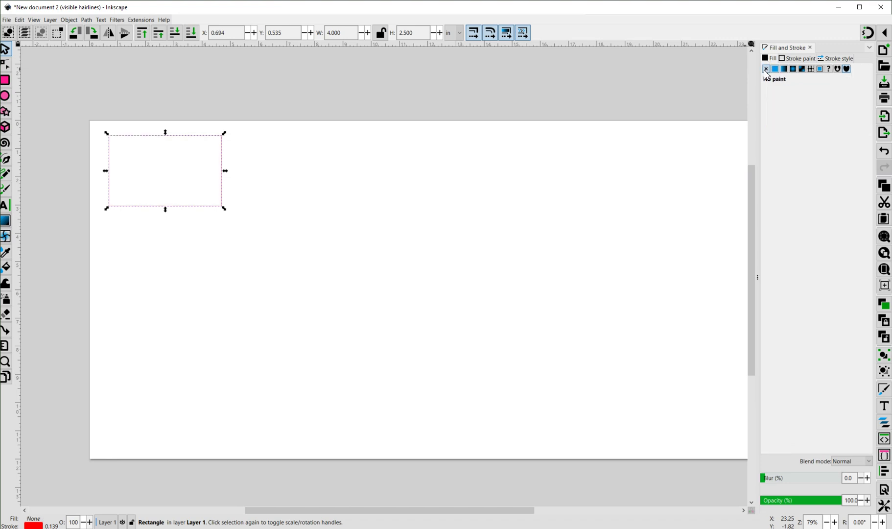
Step: Try black as the rectangle's stroke color, deselecting the rectangle to check the outline and reselecting it
click(798, 60)
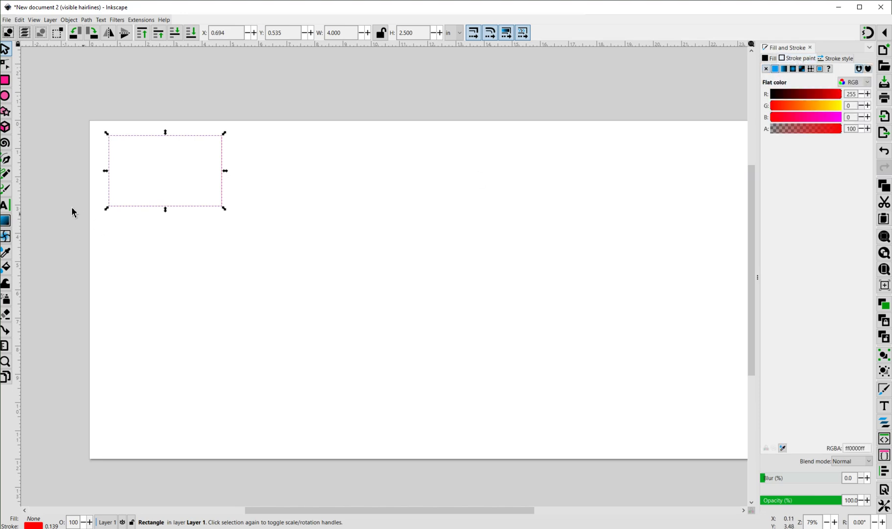
click(190, 249)
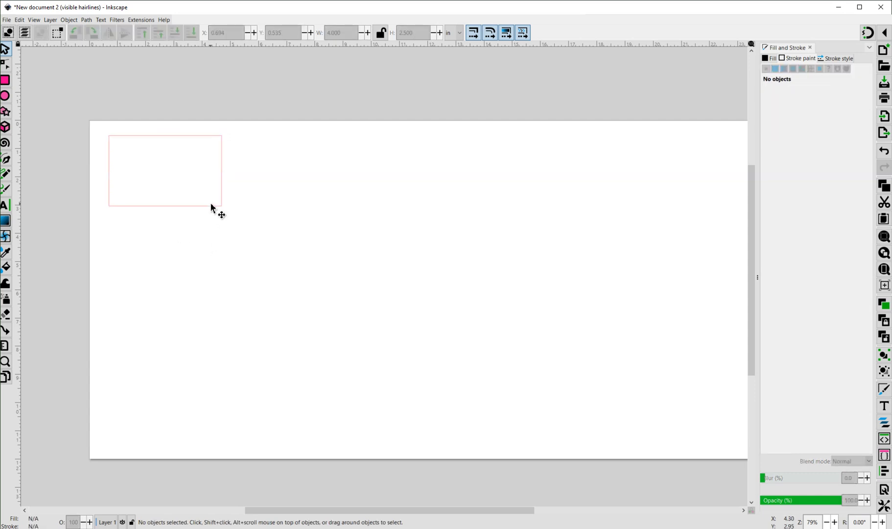
click(212, 207)
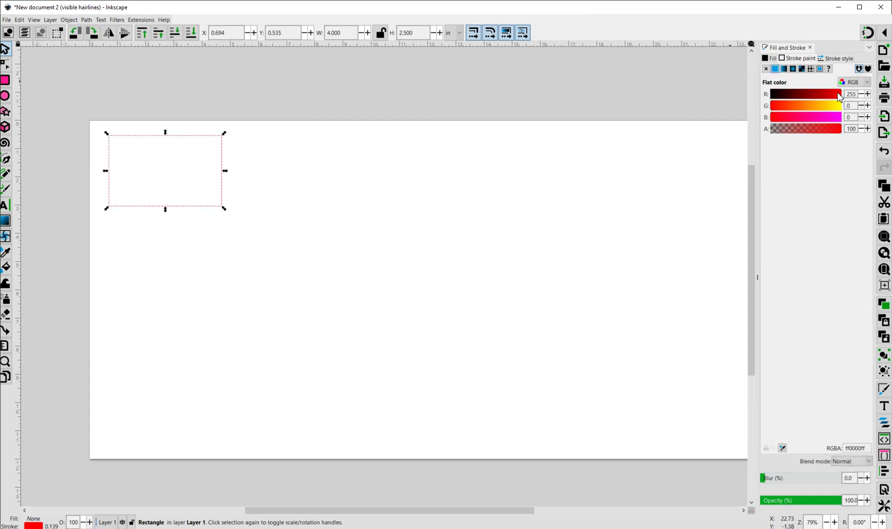
click(246, 283)
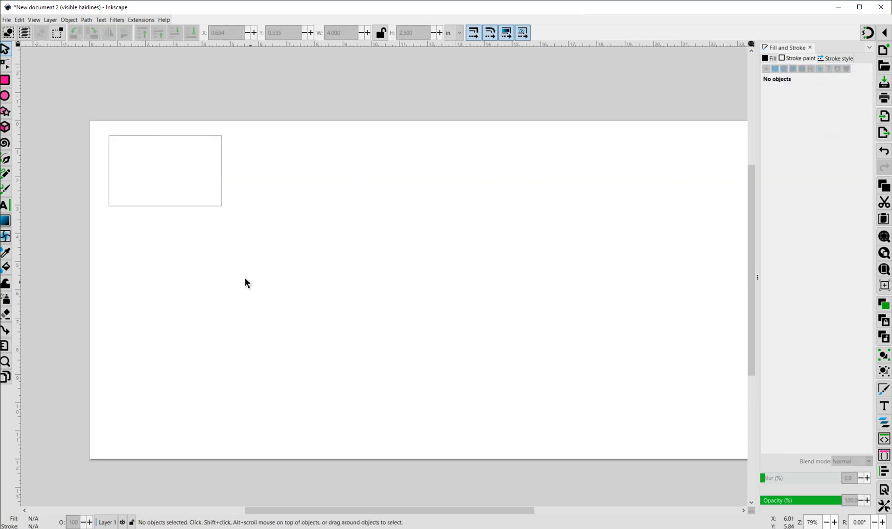
click(211, 206)
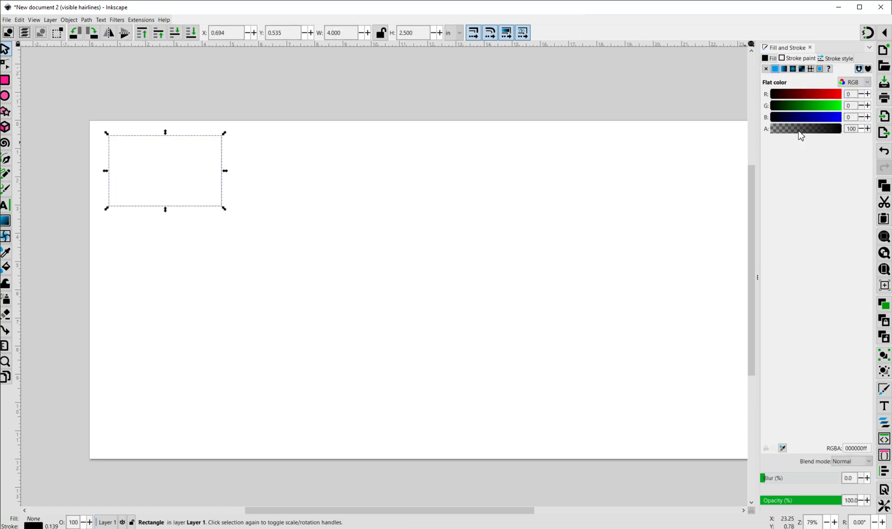
Step: Set the rectangle's stroke color to pure red in RGB mode, with the red value at 255
click(869, 83)
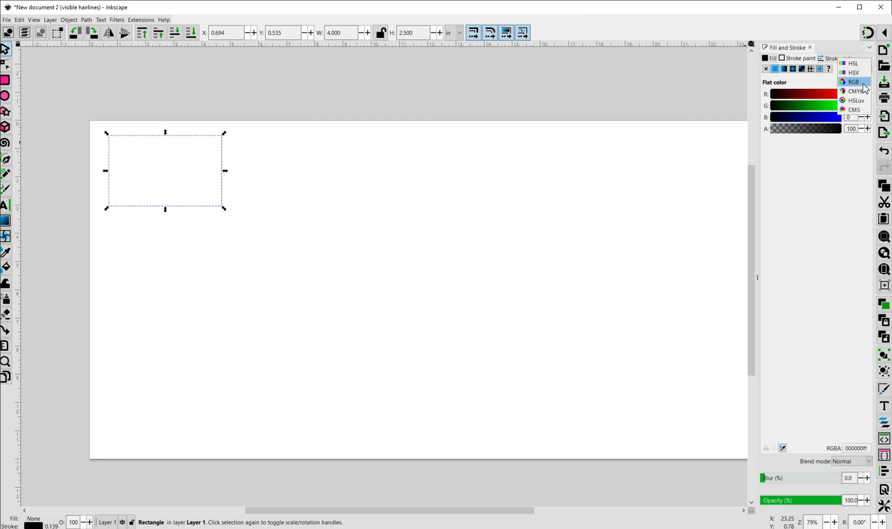
click(850, 83)
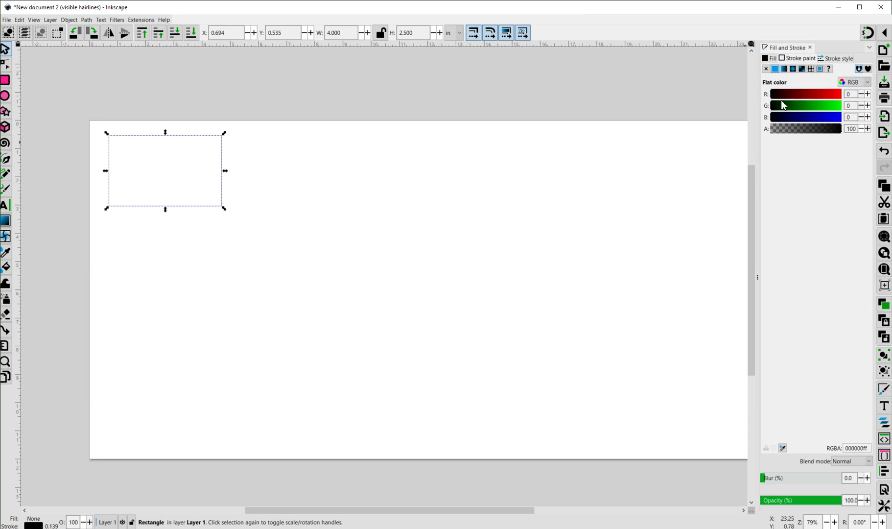
drag(775, 94, 845, 100)
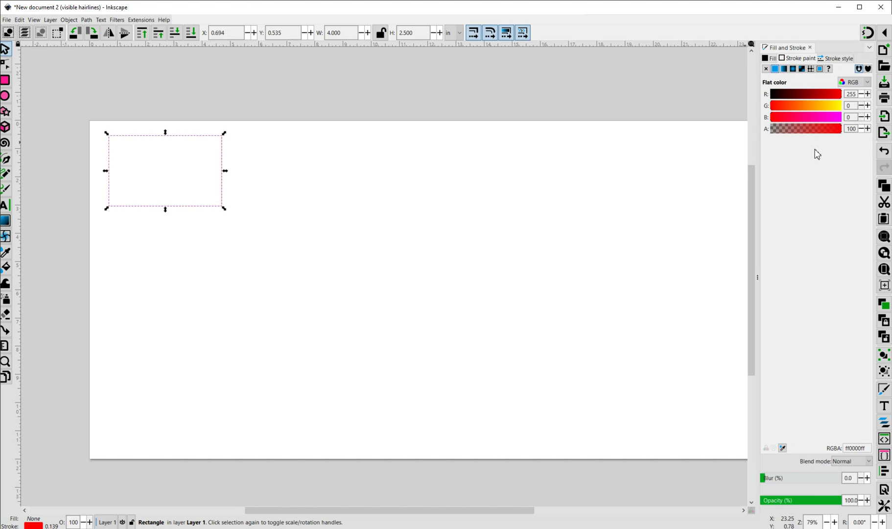
Step: Set the rectangle's stroke width to 0.001 in and deselect it to check the hairline outline
click(845, 60)
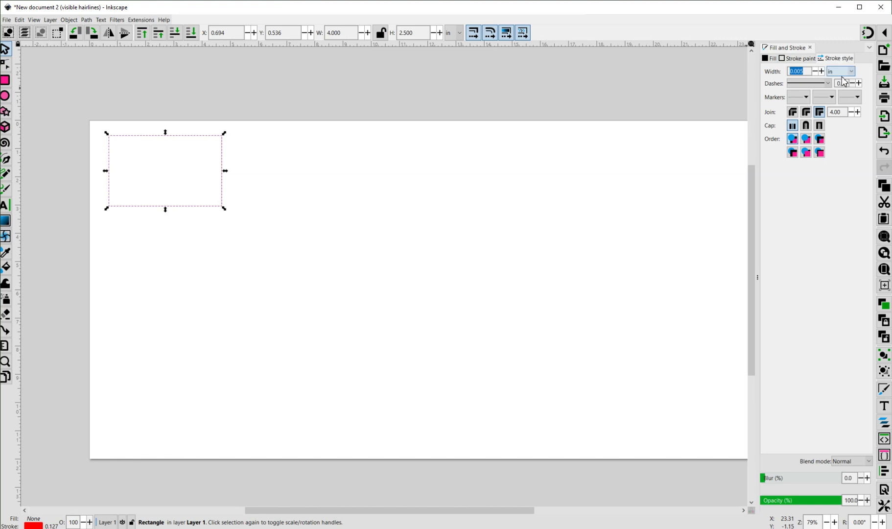
click(801, 71)
double_click(801, 71)
text(.)
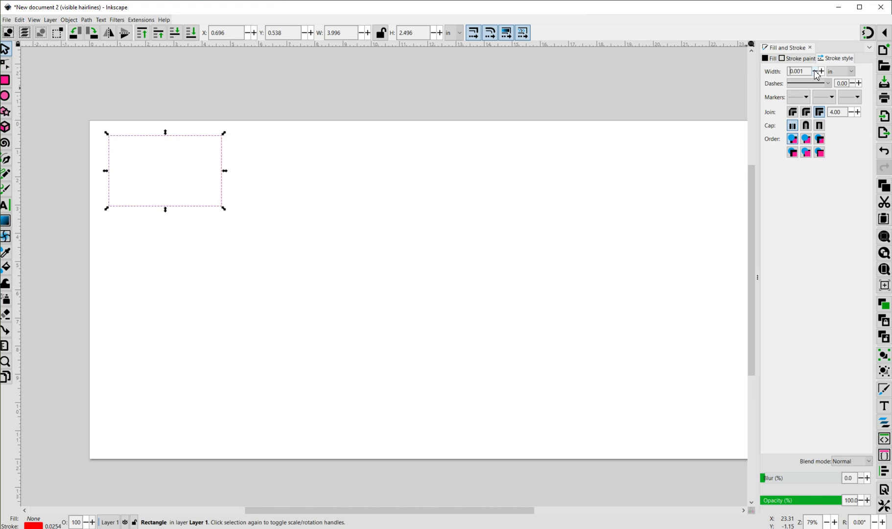
key(Return)
click(257, 229)
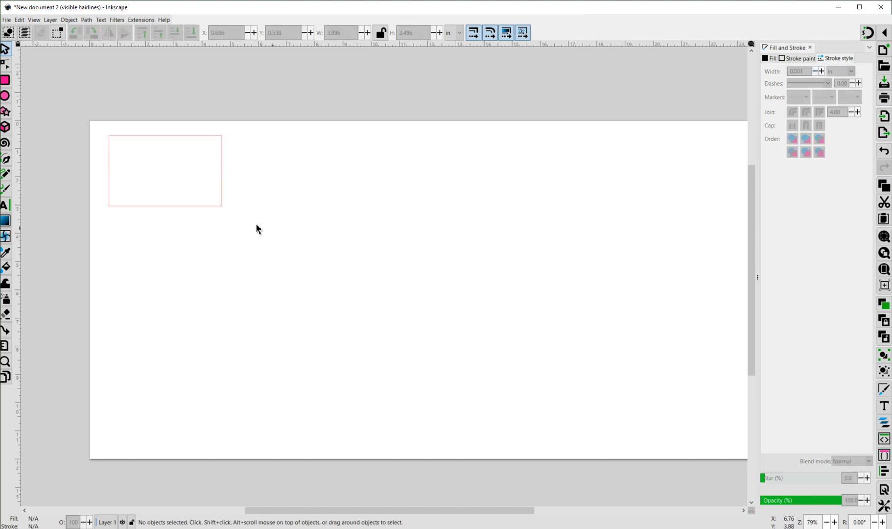
click(208, 206)
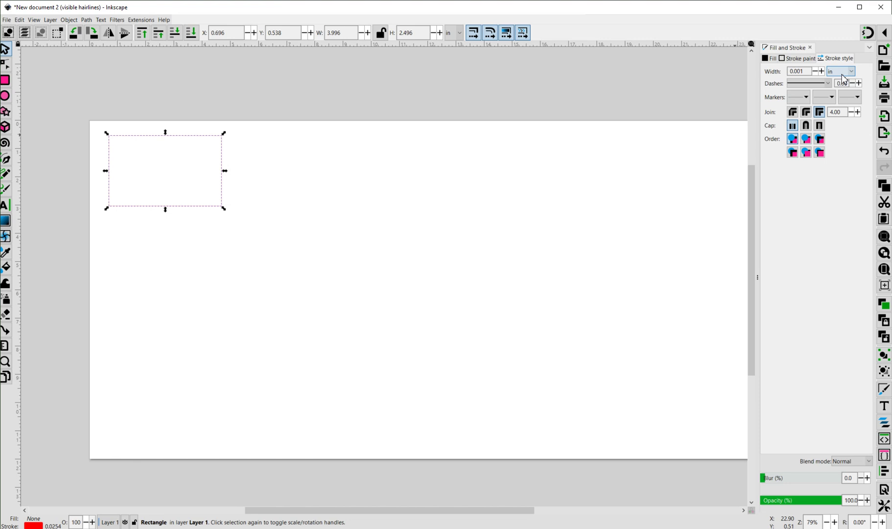
click(225, 157)
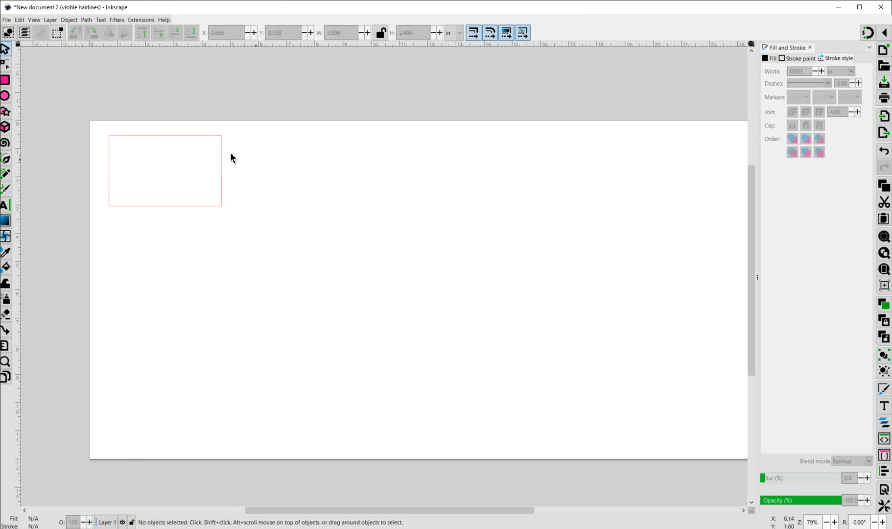
click(34, 20)
mouse_move(54, 52)
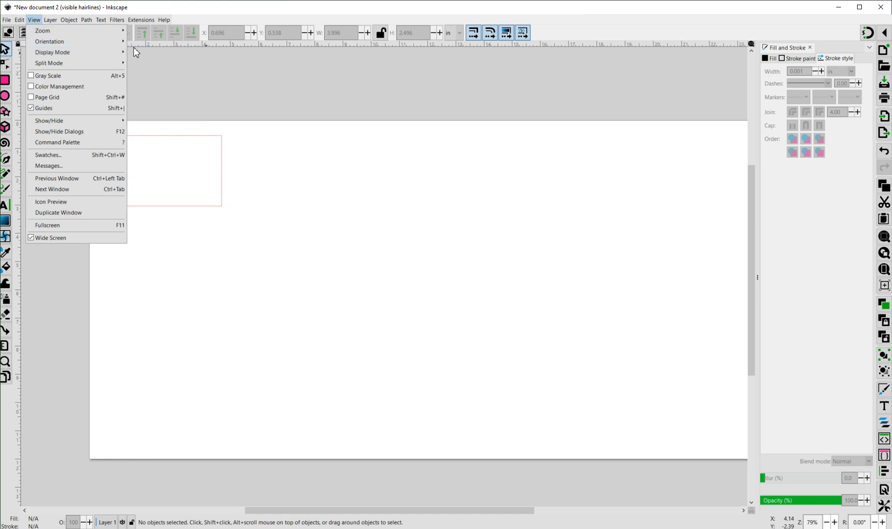
click(239, 193)
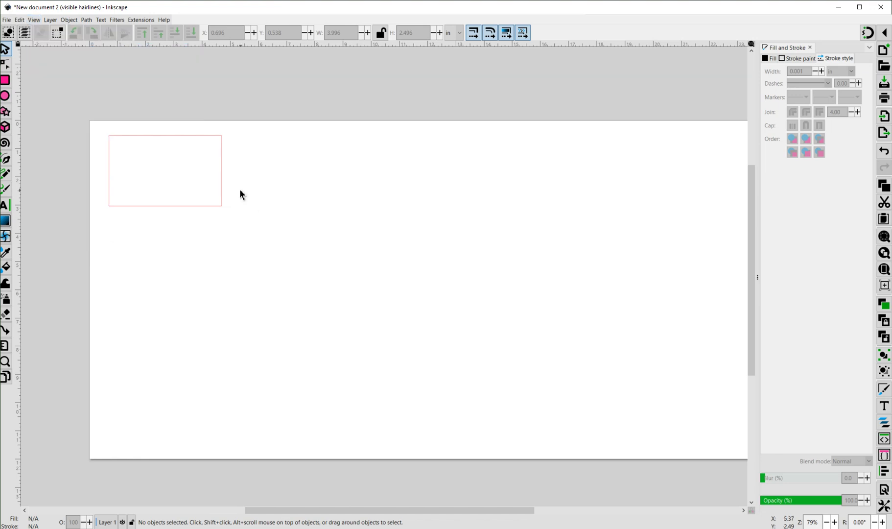
Step: Examine the rectangle's hairline outline and its surroundings on the page up close
scroll(240, 188, down, 3)
scroll(239, 187, up, 3)
ctrl+scroll(239, 189, down, 1)
ctrl+scroll(239, 189, up, 1)
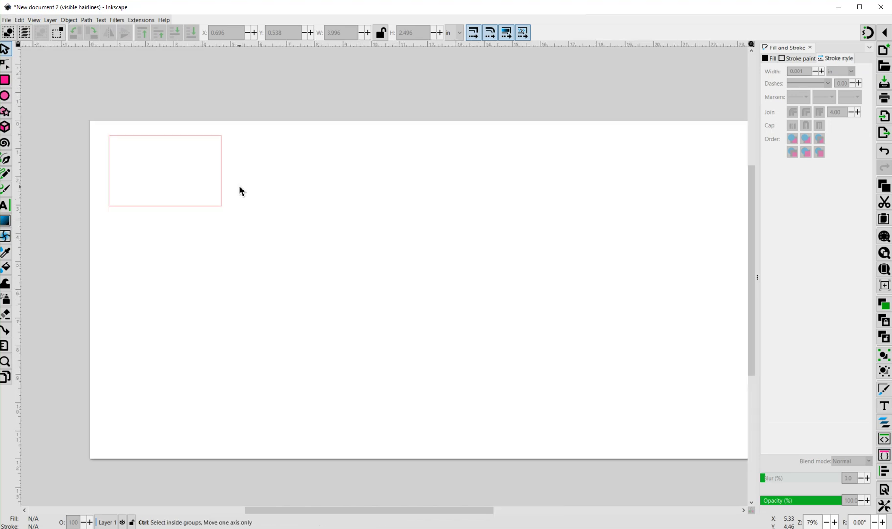
drag(159, 185, 297, 200)
scroll(291, 193, up, 3)
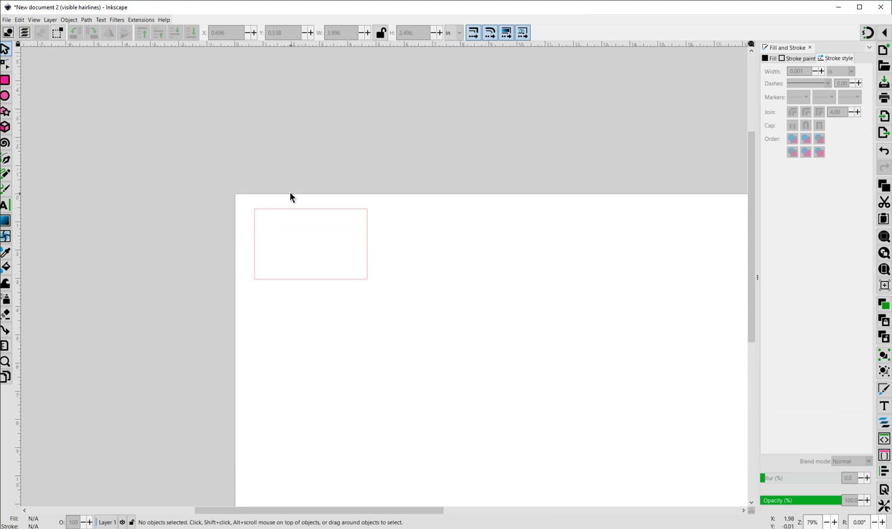
ctrl+scroll(290, 193, down, 1)
ctrl+scroll(291, 196, up, 4)
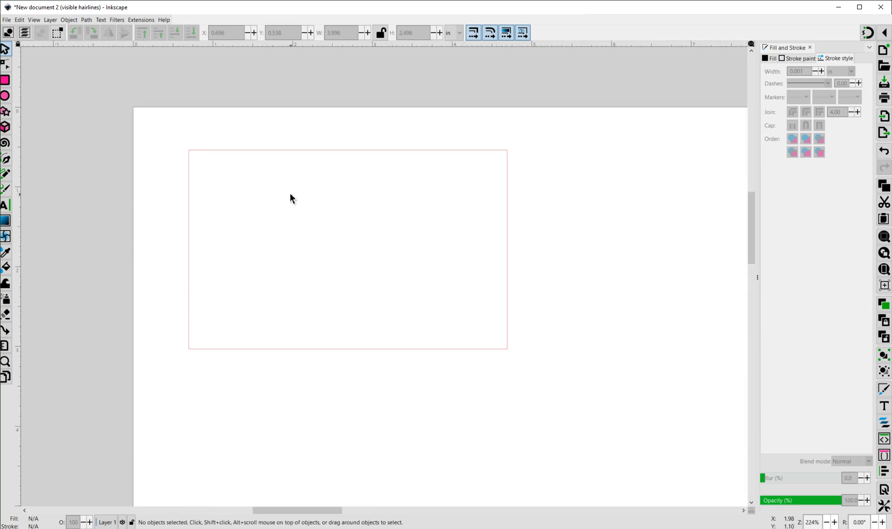
Step: Add the text "Hello World" starting inside the rectangle, and finish with the text object selected by the Select tool
click(5, 208)
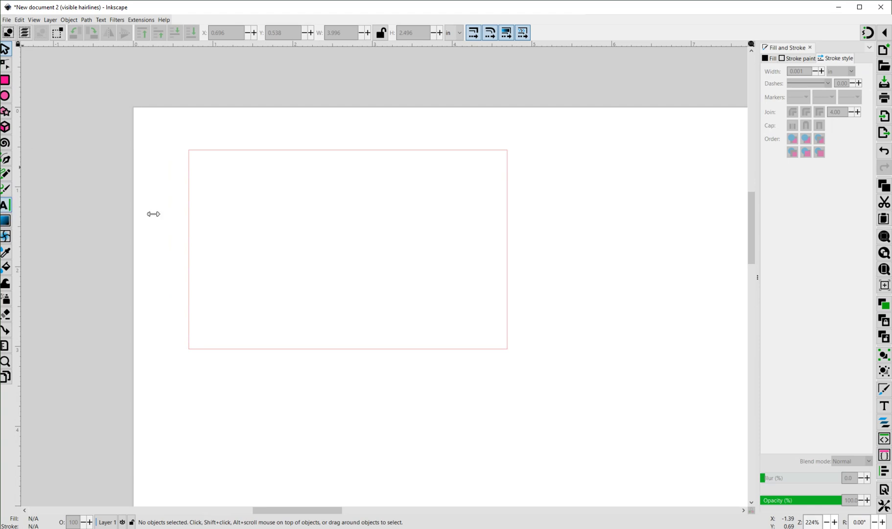
click(238, 252)
text(H)
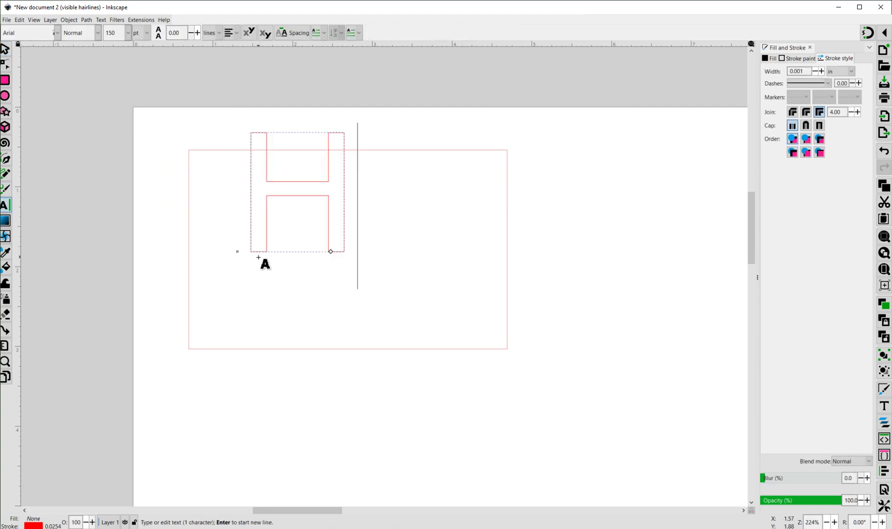
text(ello W)
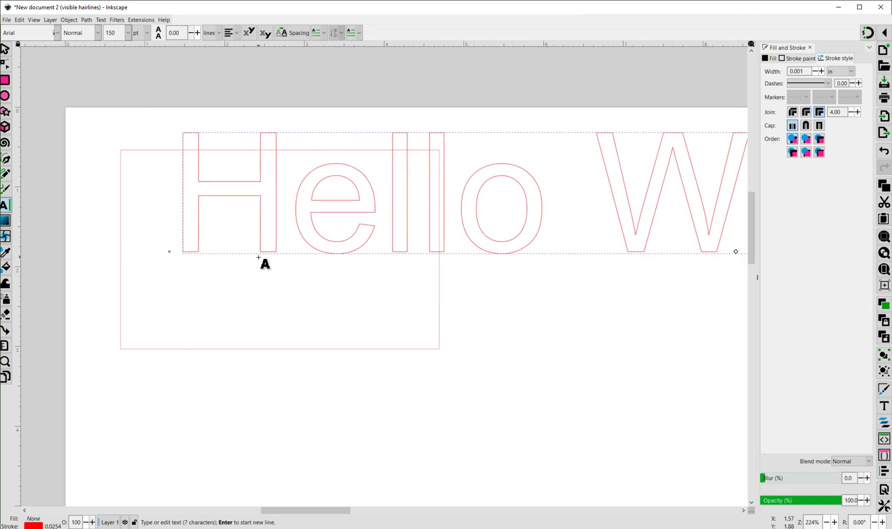
text(orld)
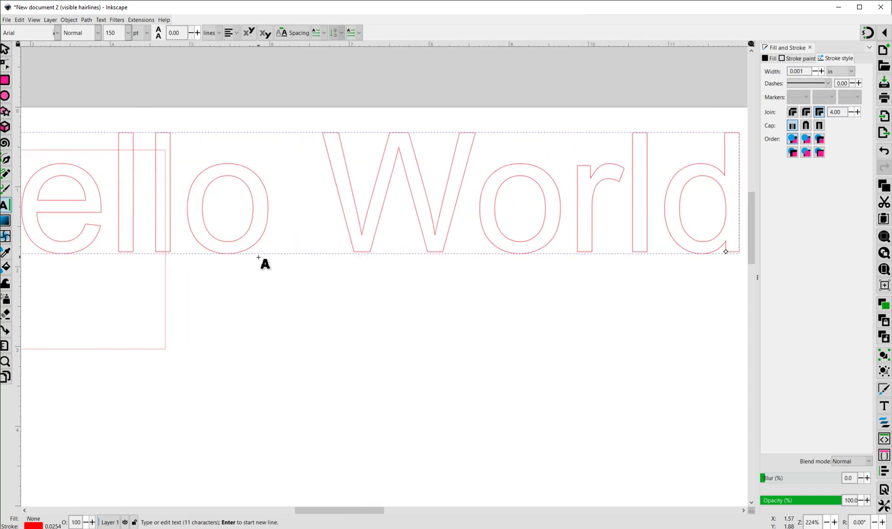
key(Escape)
scroll(259, 258, down, 3)
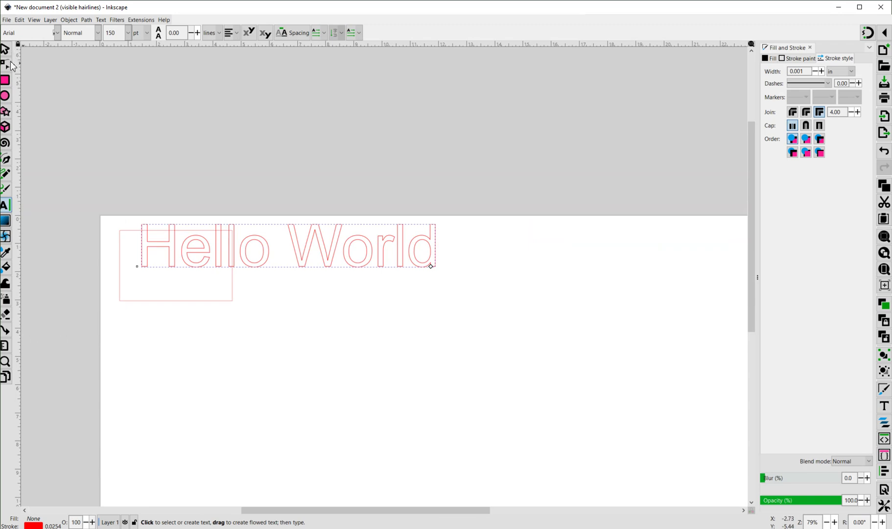
click(5, 49)
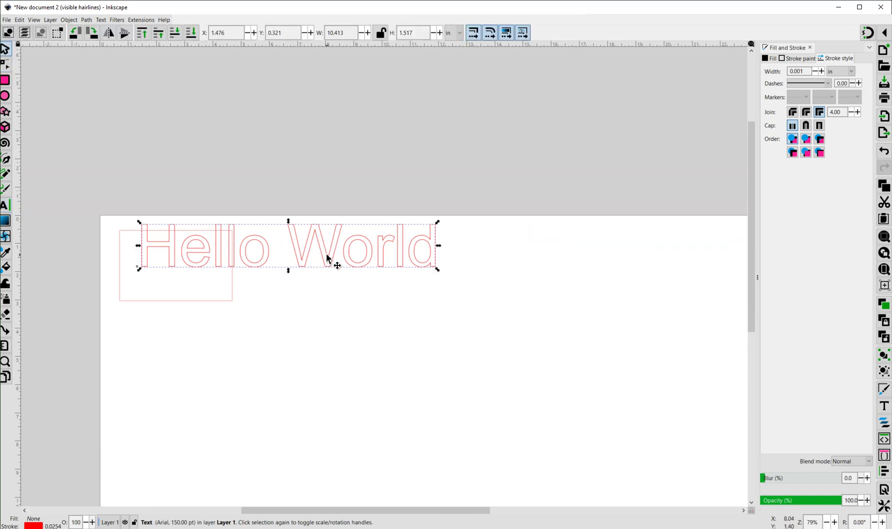
Step: Give the "Hello World" text a flat black fill and a black stroke by lowering the stroke's red value to 0, and deselect it
click(772, 59)
click(775, 68)
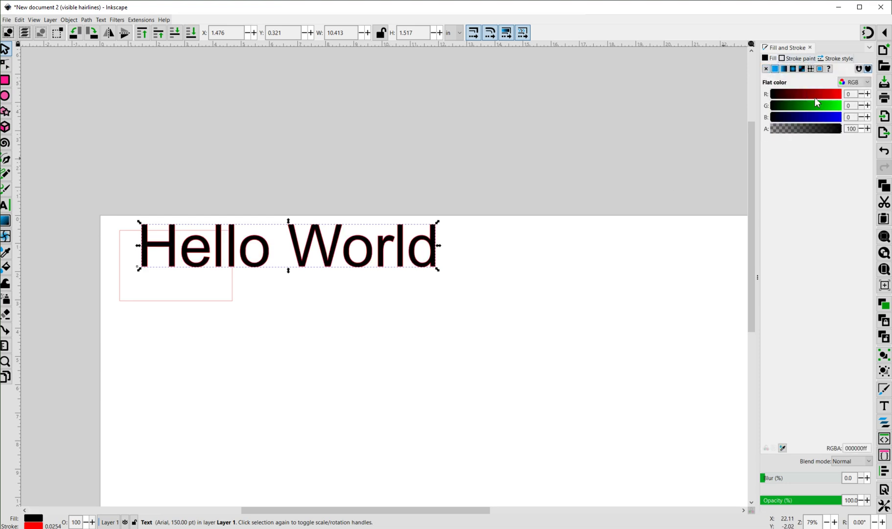
click(809, 59)
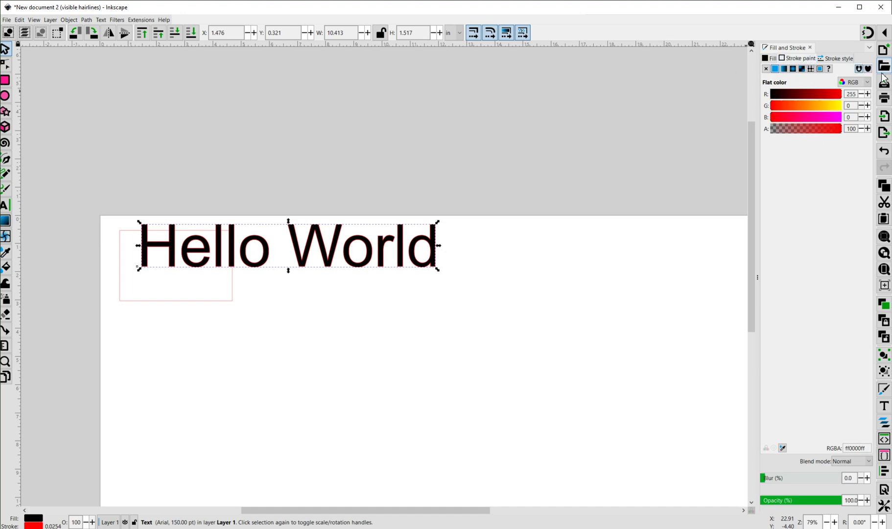
drag(843, 99, 763, 100)
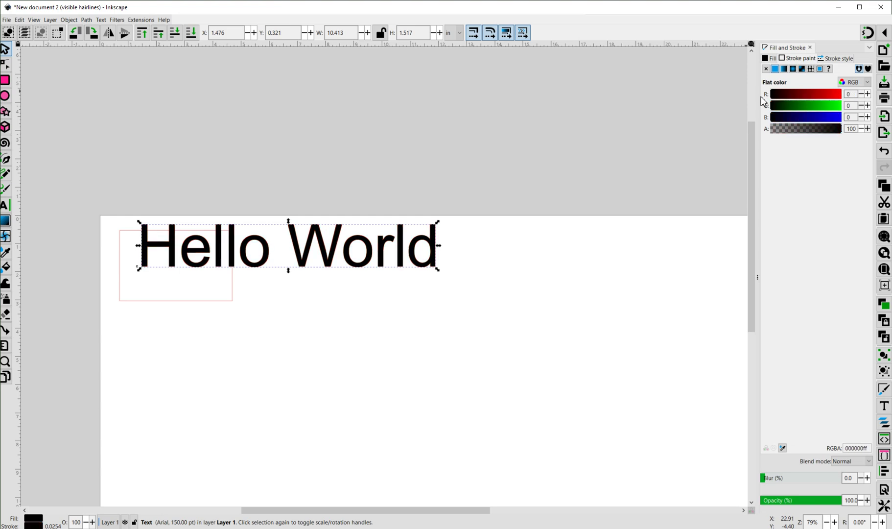
click(474, 267)
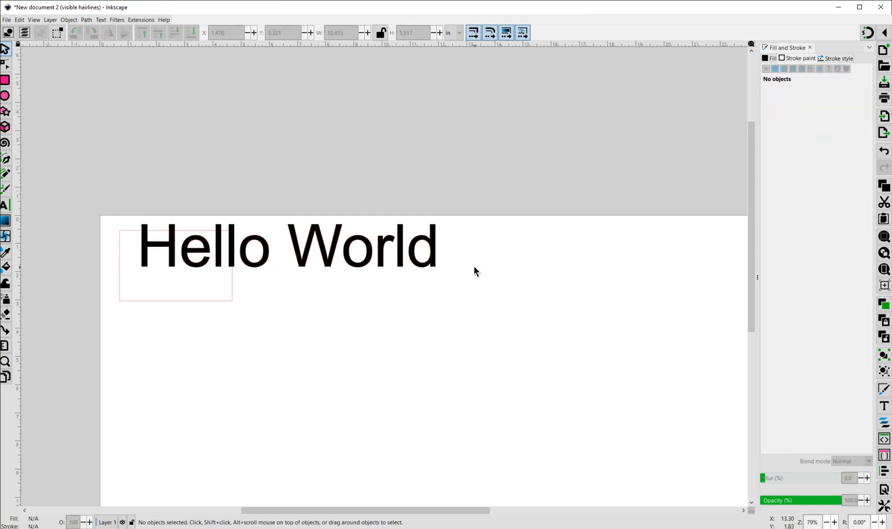
Step: Scale the text freely from its upper corner, and set its width to 3 in with the proportions locked
click(409, 246)
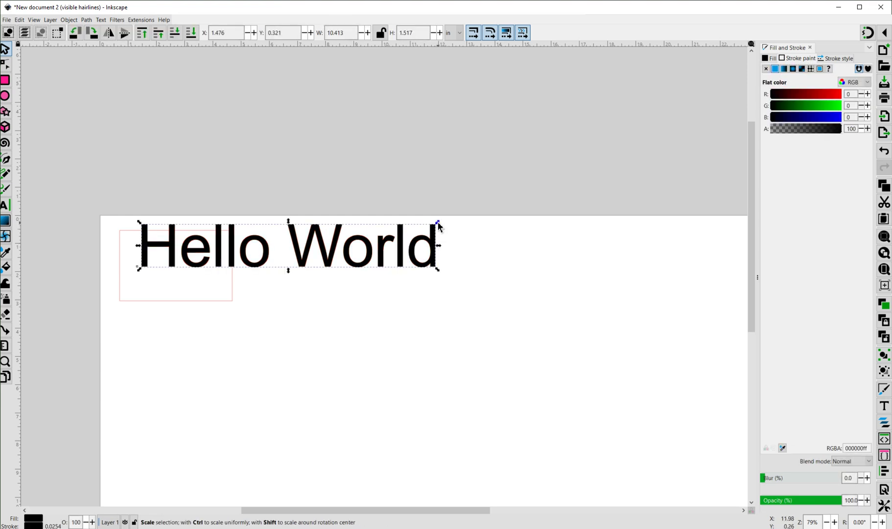
mouse_move(439, 228)
mouse_down()
mouse_move(218, 245)
mouse_move(435, 239)
mouse_move(424, 224)
mouse_up()
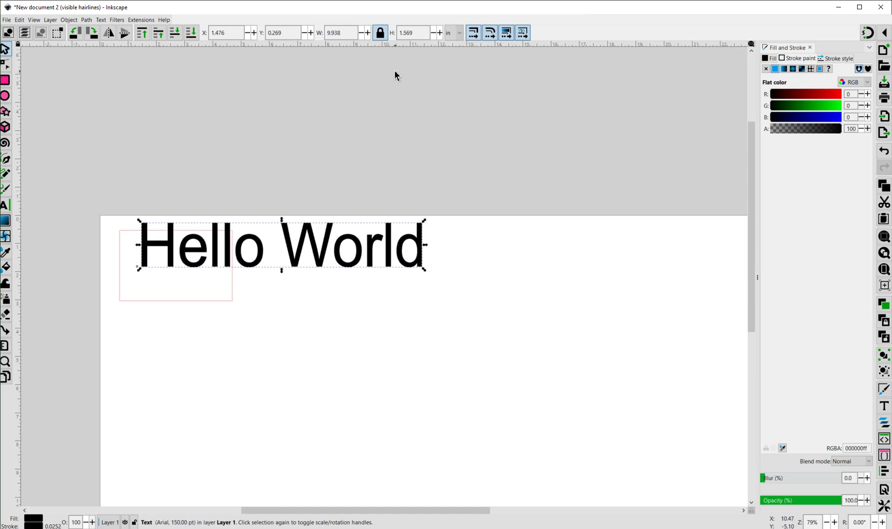
drag(341, 33, 321, 38)
text(3)
key(Return)
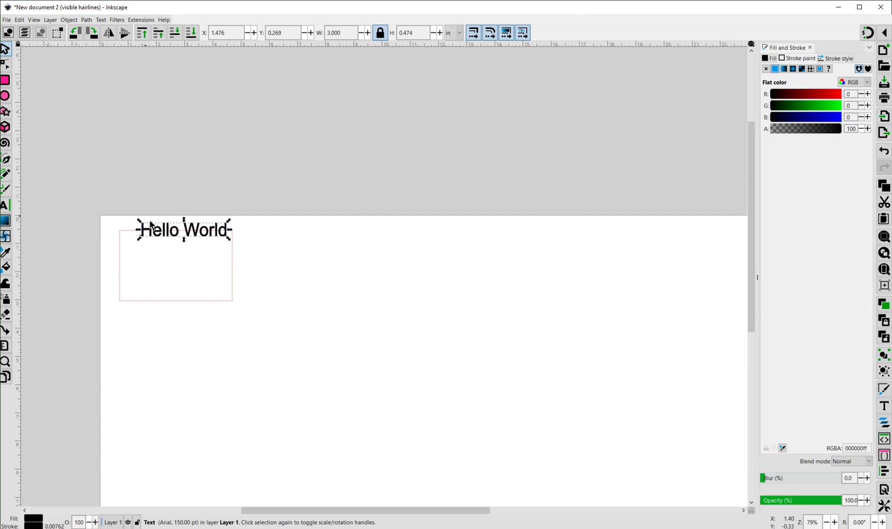
Step: Move the text inside the rectangle and stretch it vertically to about 0.91 in high
drag(167, 238, 191, 277)
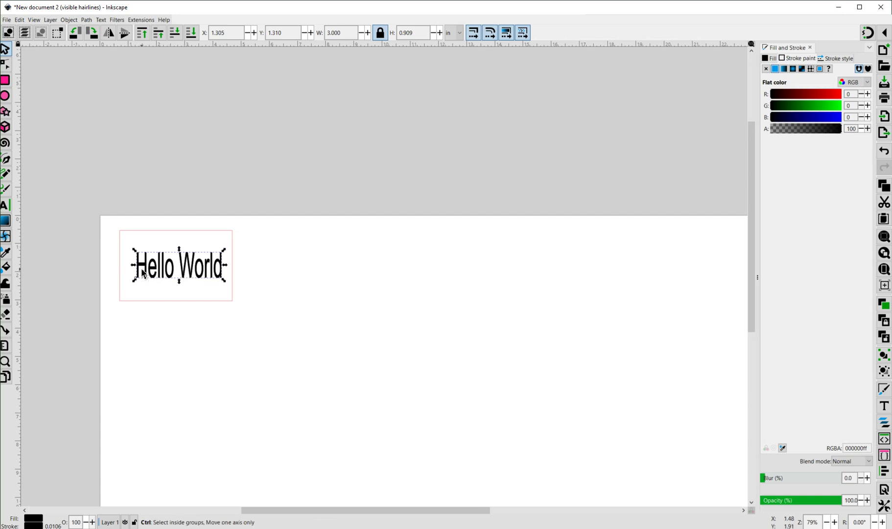
scroll(145, 273, up, 5)
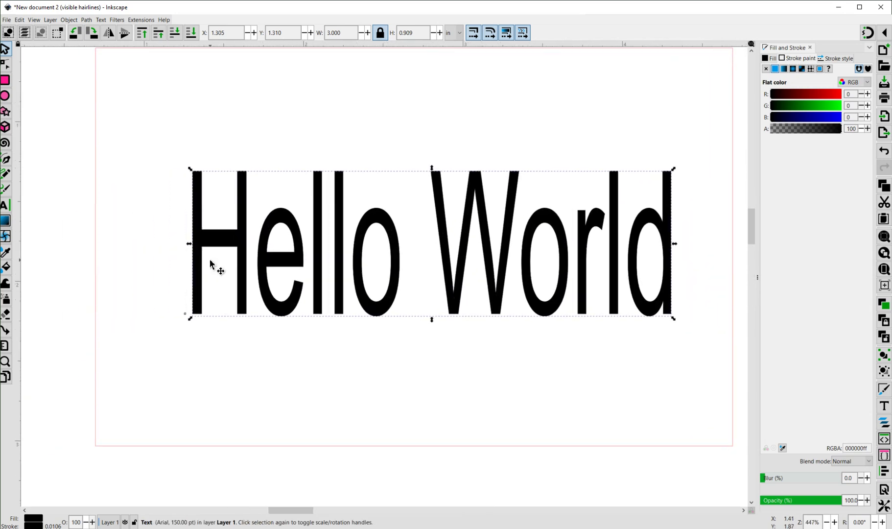
scroll(211, 264, up, 1)
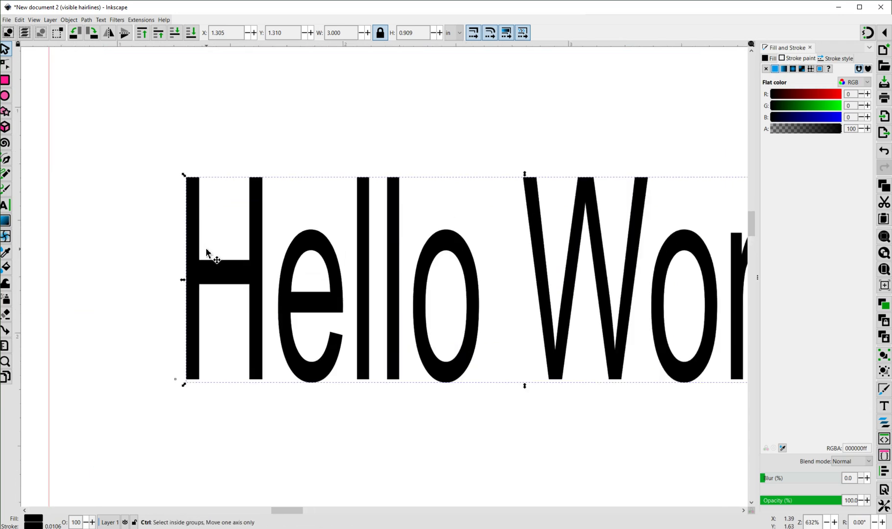
scroll(209, 262, down, 1)
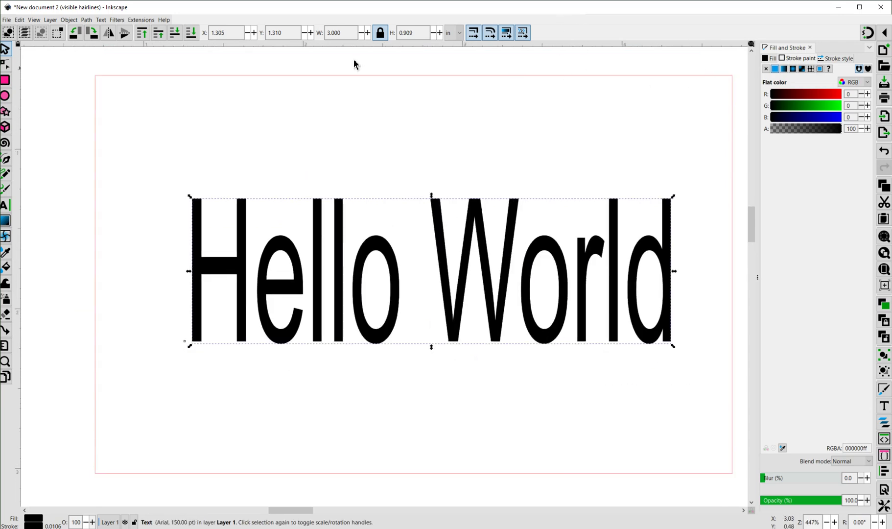
Step: Set the red rectangle's width to 4 in and, with the proportions unlocked, its height to 2.5 in, and deselect it
click(96, 405)
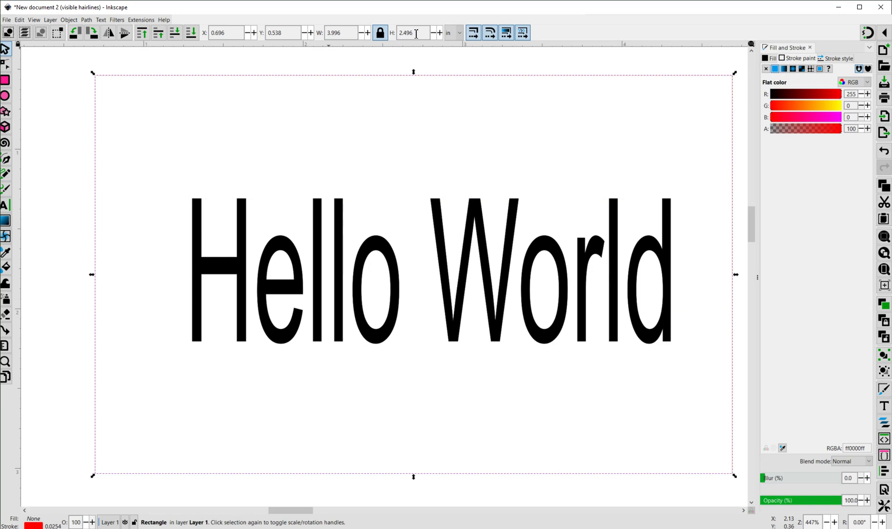
triple_click(335, 32)
text(4)
click(385, 34)
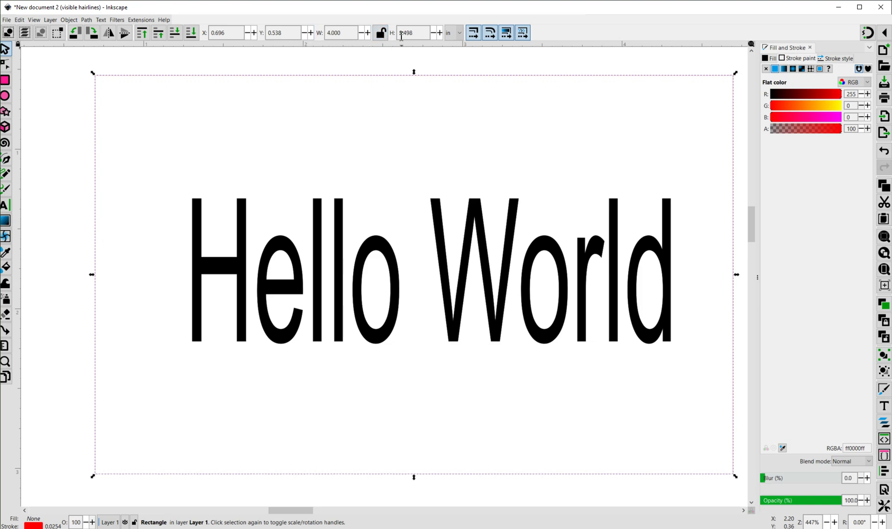
triple_click(417, 35)
text(2.5)
key(Return)
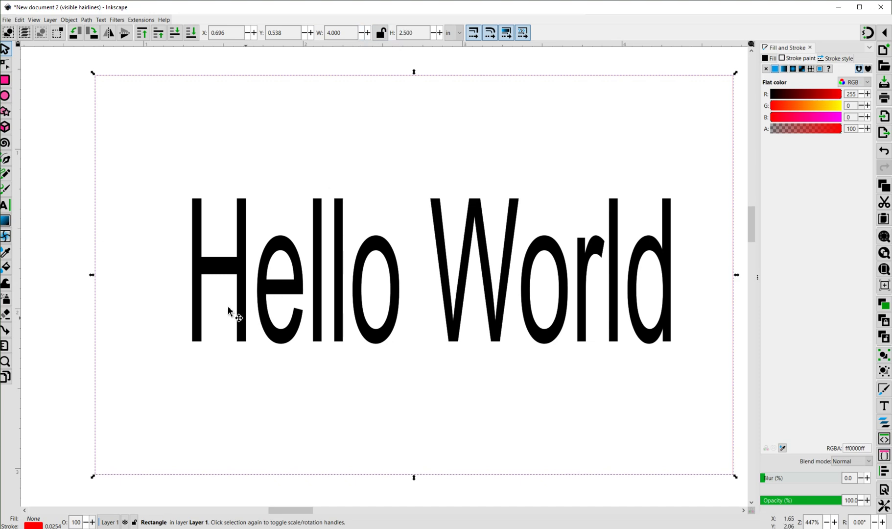
click(79, 312)
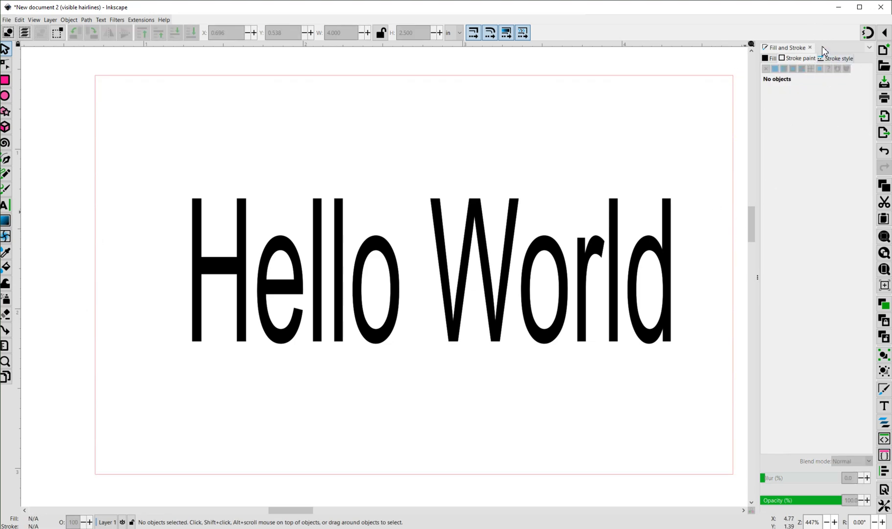
Step: Use Align and Distribute to center the text in the rectangle on both axes relative to the biggest object, and deselect both
click(869, 48)
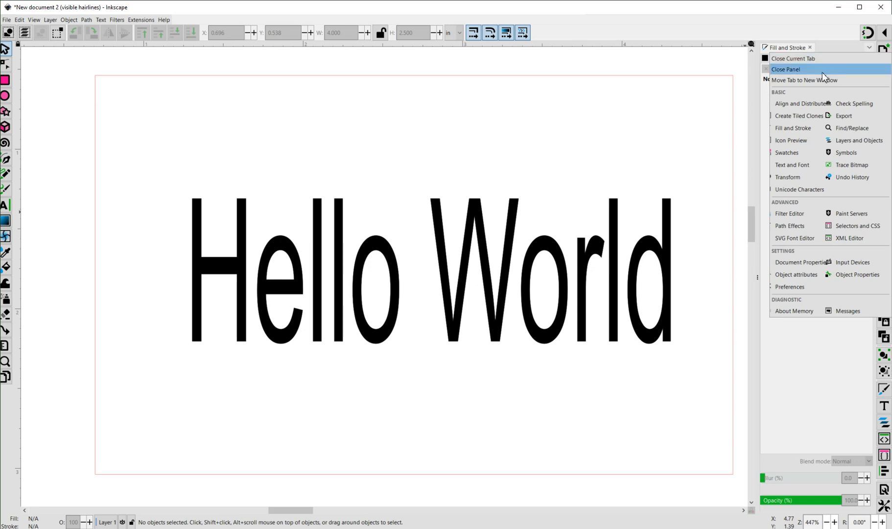
click(790, 104)
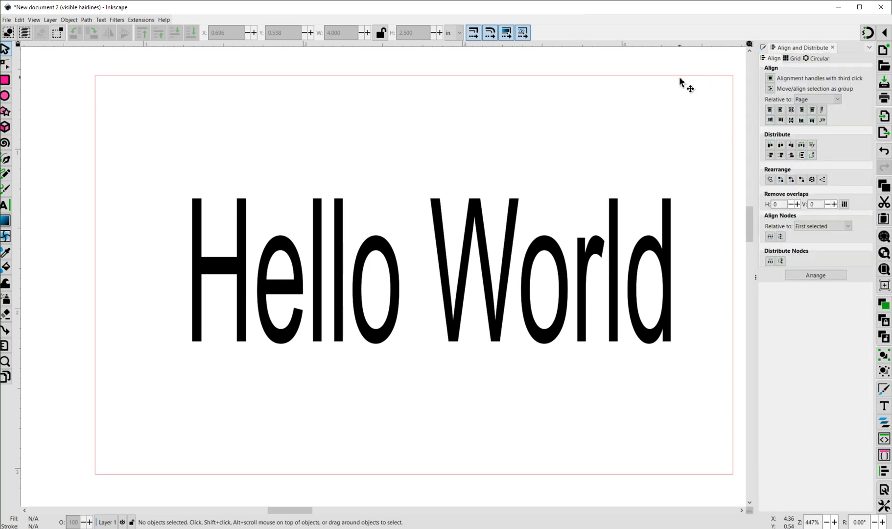
key(Tab)
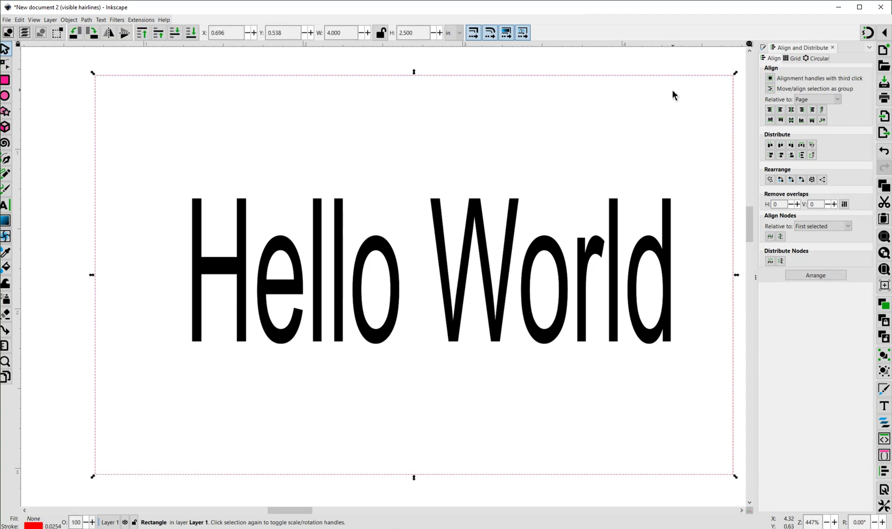
shift+click(468, 289)
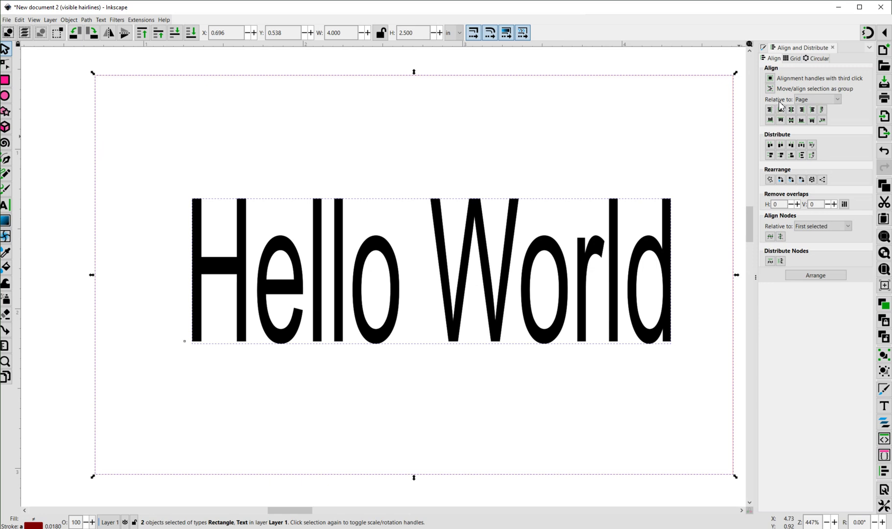
click(838, 100)
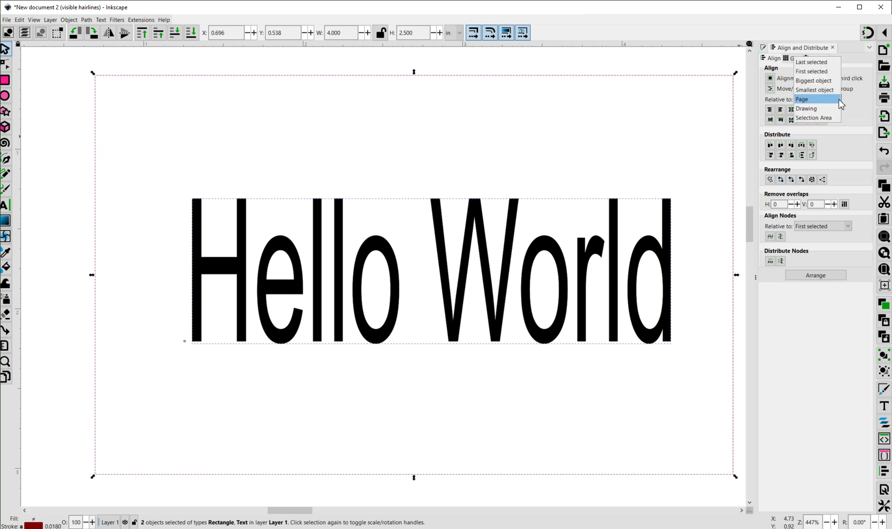
click(817, 83)
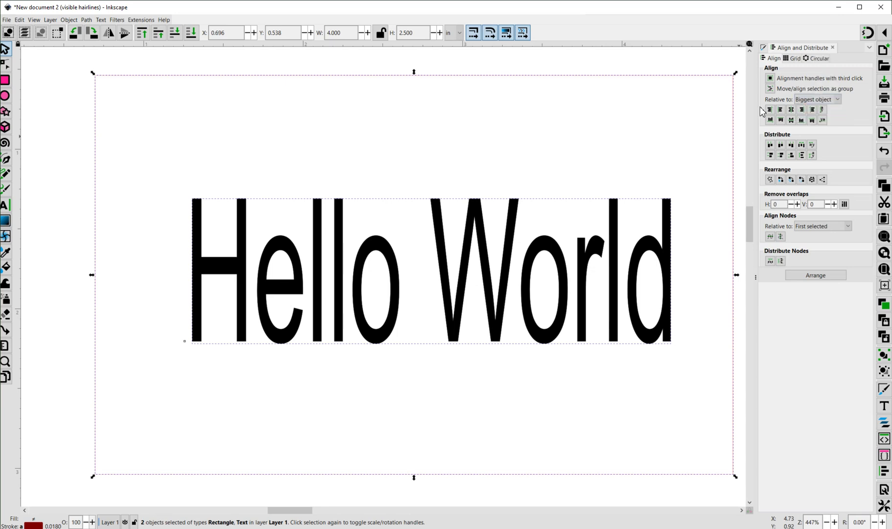
click(790, 111)
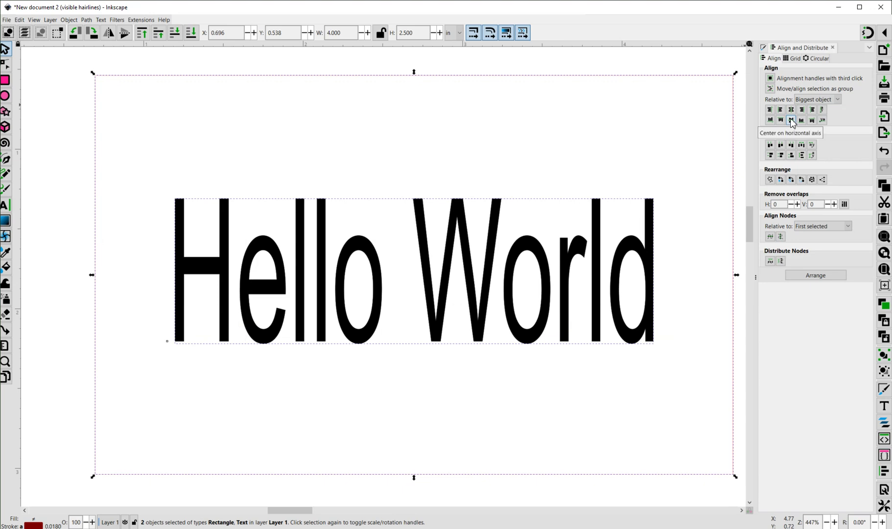
click(791, 121)
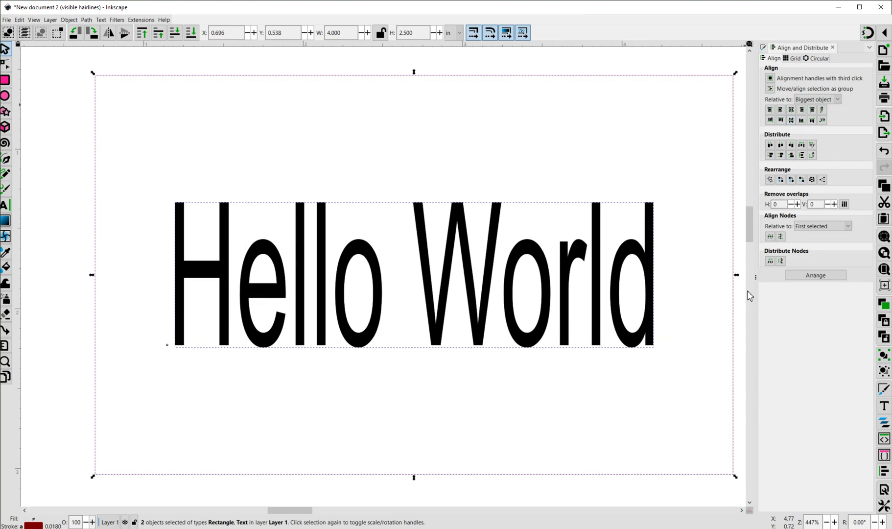
click(735, 307)
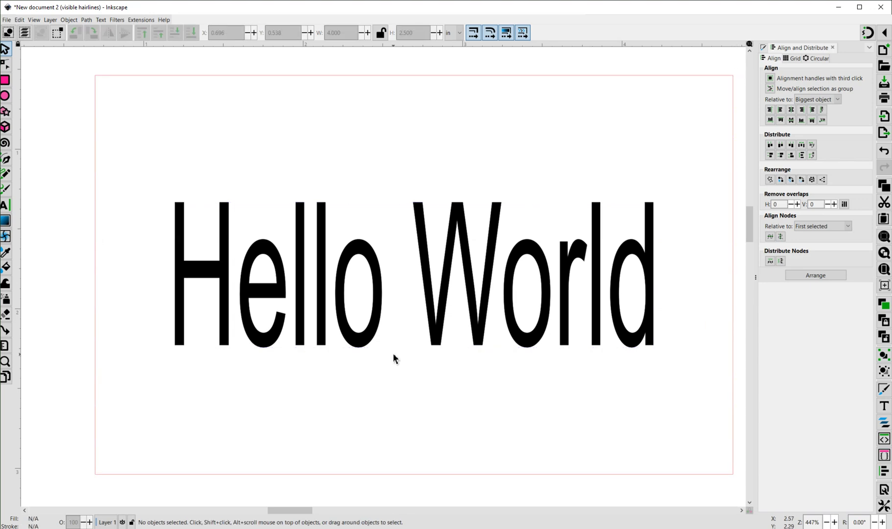